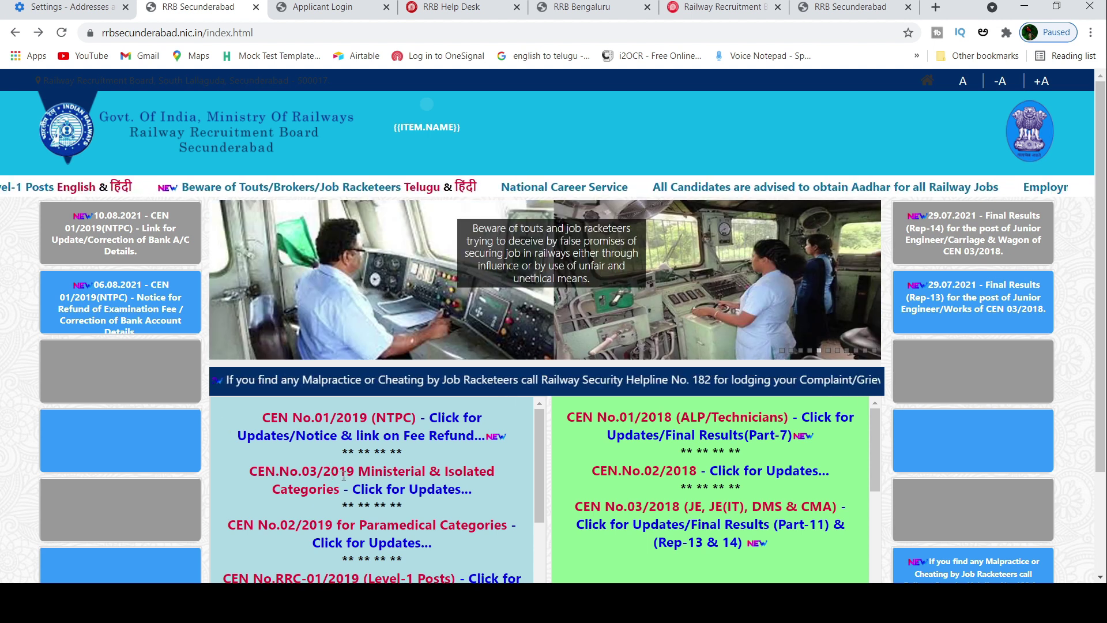
# - Open the CEN 01/2019 (NTPC) updates and follow the 10.08.2021 link for updating or correcting bank account details
pyautogui.click(365, 434)
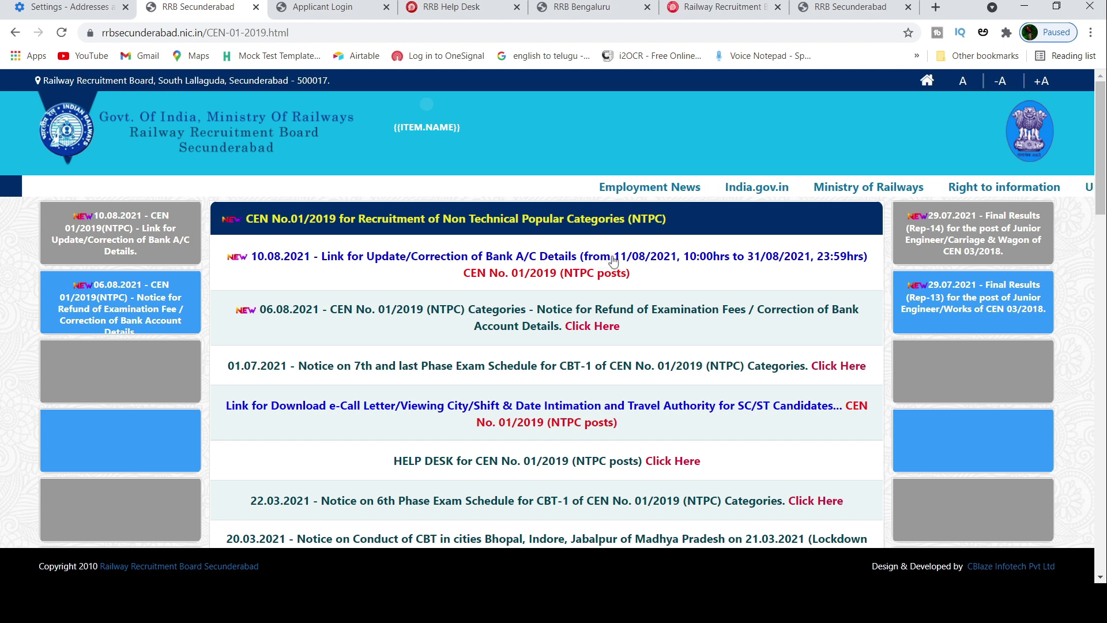
pyautogui.click(789, 261)
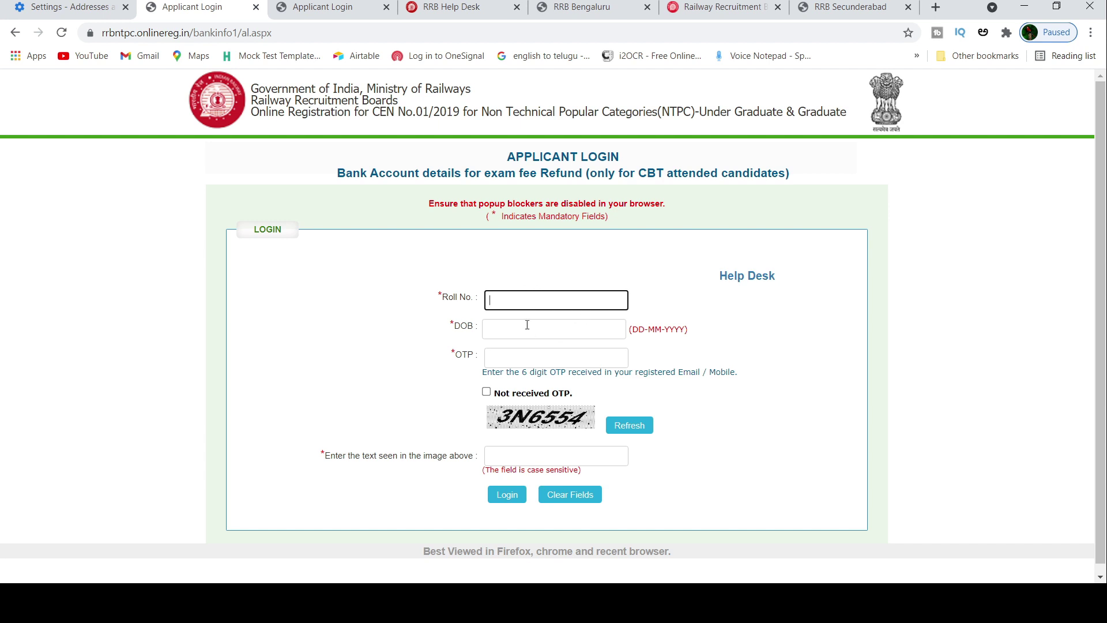
# - Open the Help Desk from the other applicant login page and examine the list of available queries
pyautogui.click(348, 5)
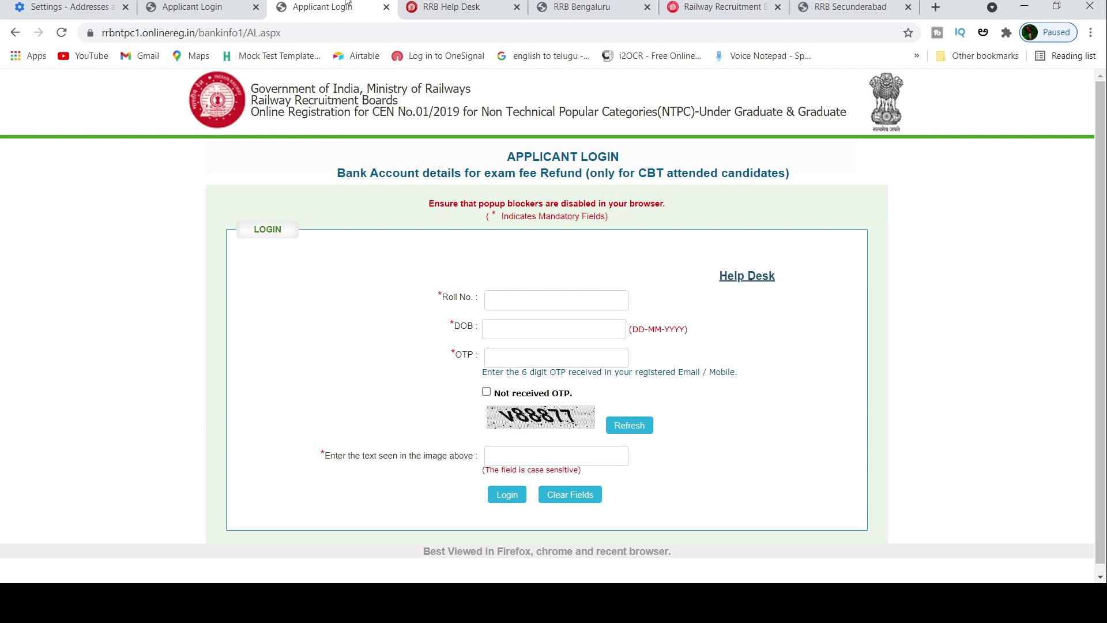
pyautogui.click(744, 275)
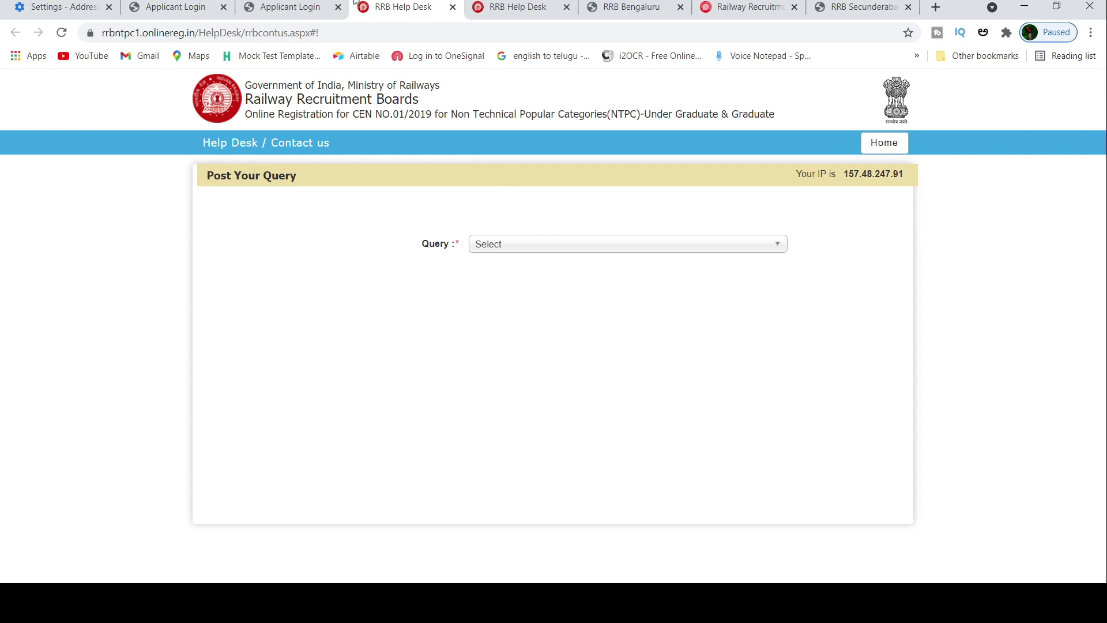
pyautogui.click(291, 7)
pyautogui.click(361, 7)
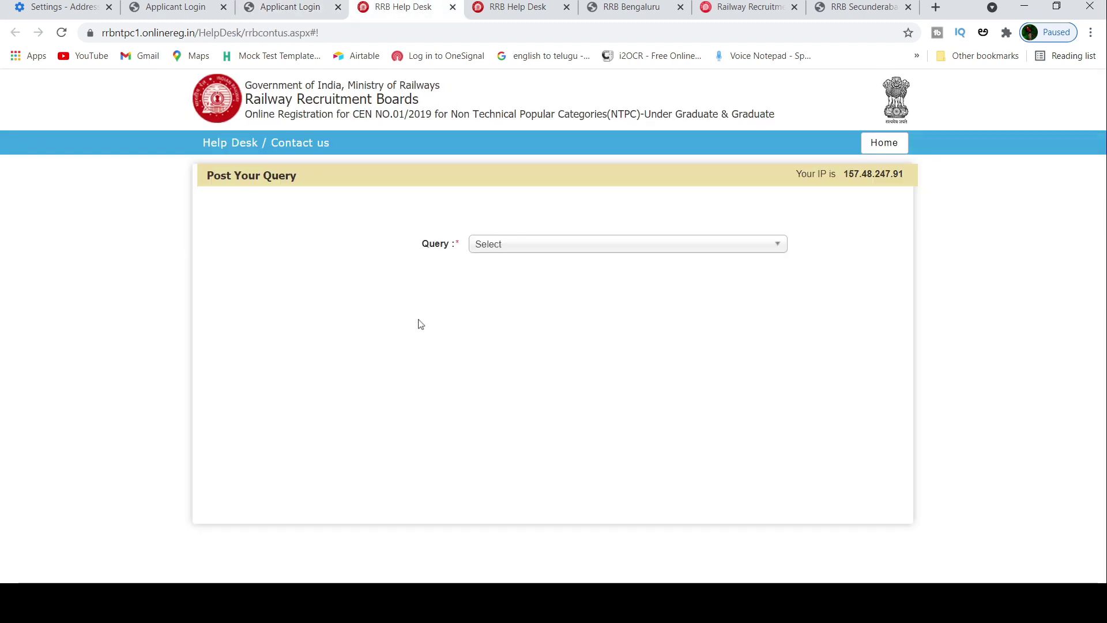
pyautogui.click(512, 249)
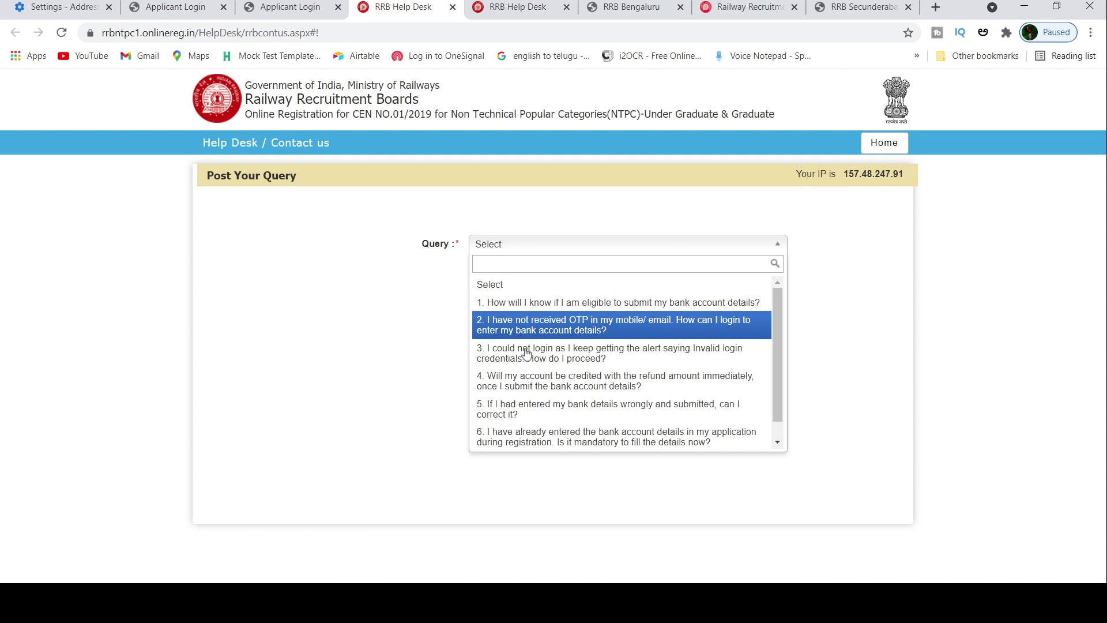
pyautogui.scroll(-1, 527, 358)
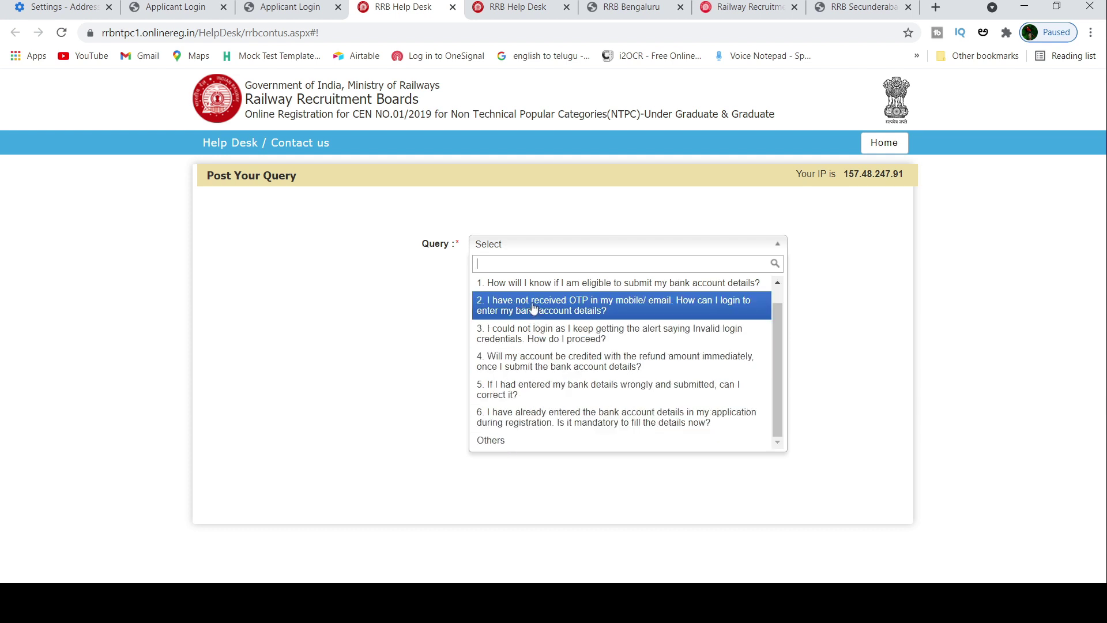
pyautogui.scroll(1, 534, 308)
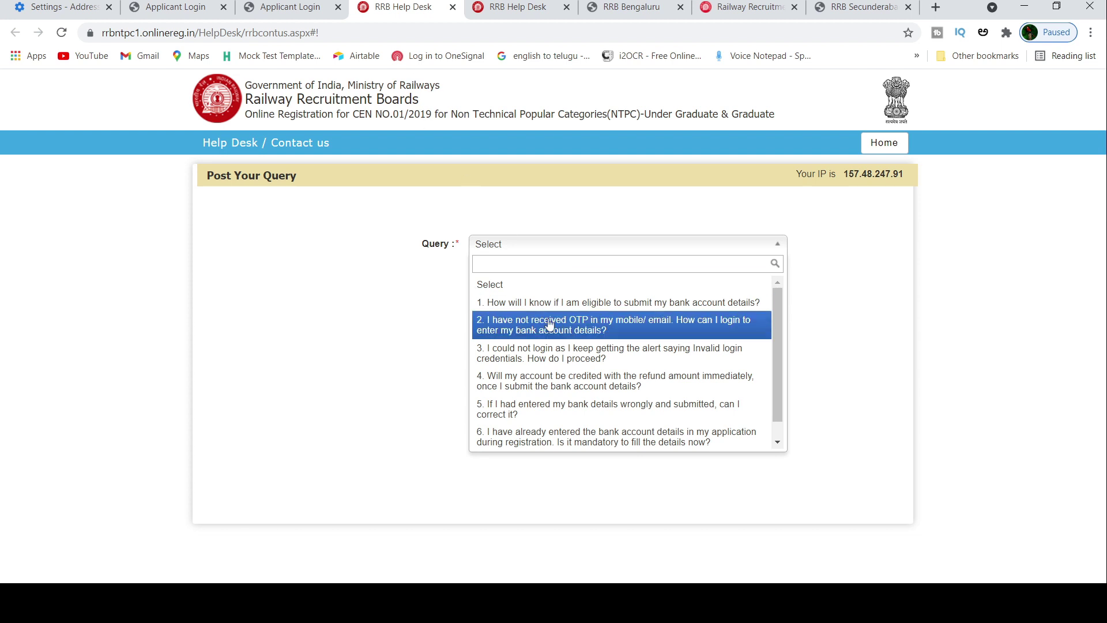
# - Return to the NTPC applicant login form and mark the OTP as not received
pyautogui.click(170, 6)
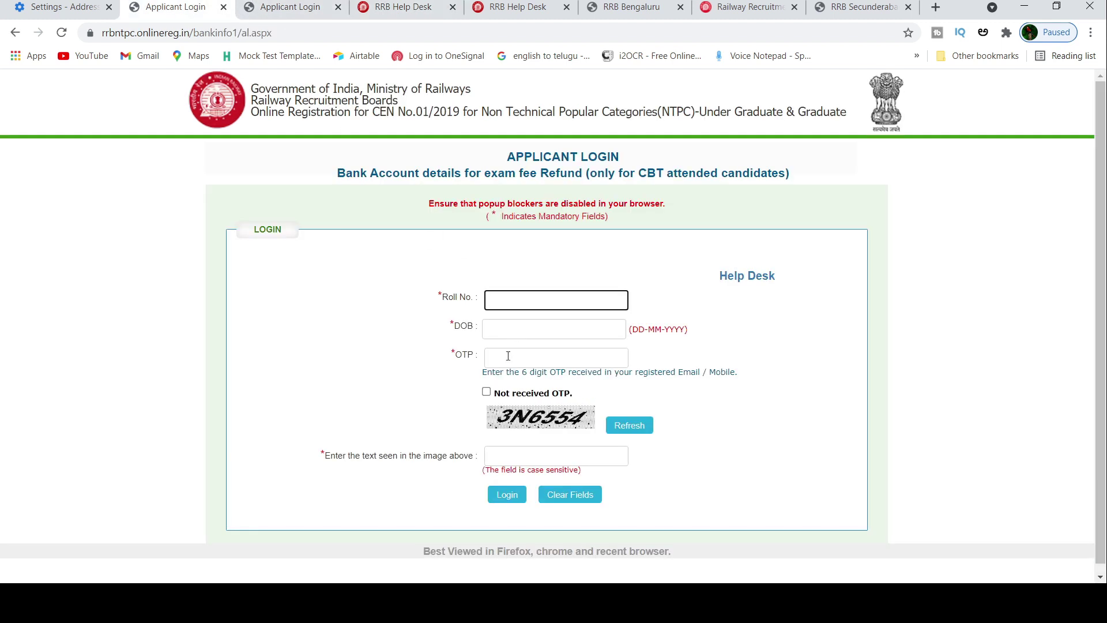
pyautogui.click(486, 393)
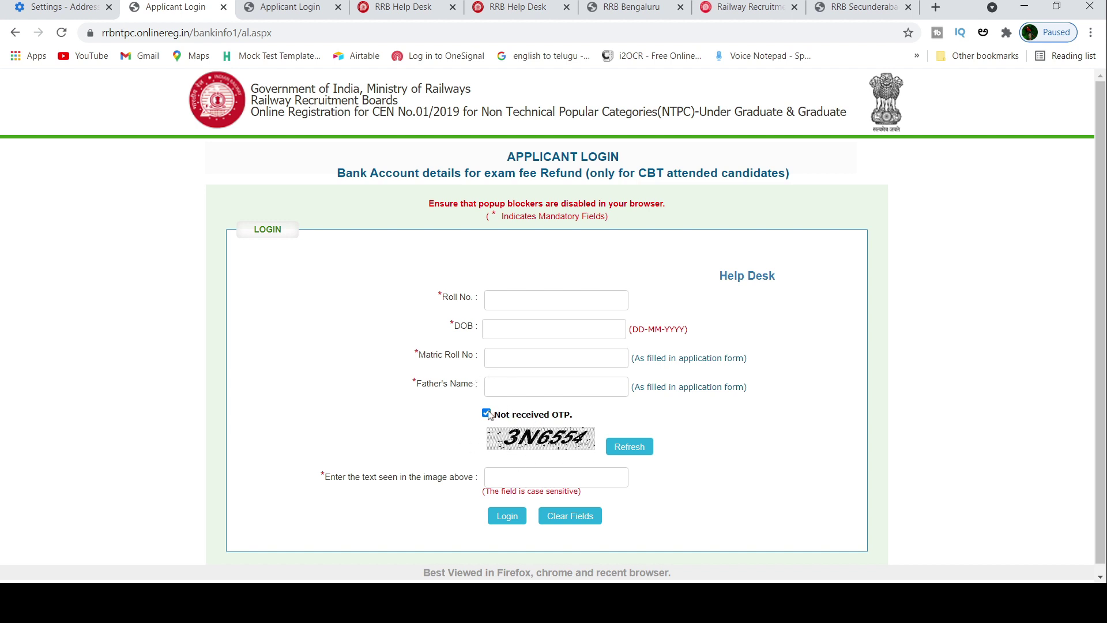
# - Read the Help Desk answers to query 3 on invalid login credentials and query 4 on immediate refund credit
pyautogui.click(384, 5)
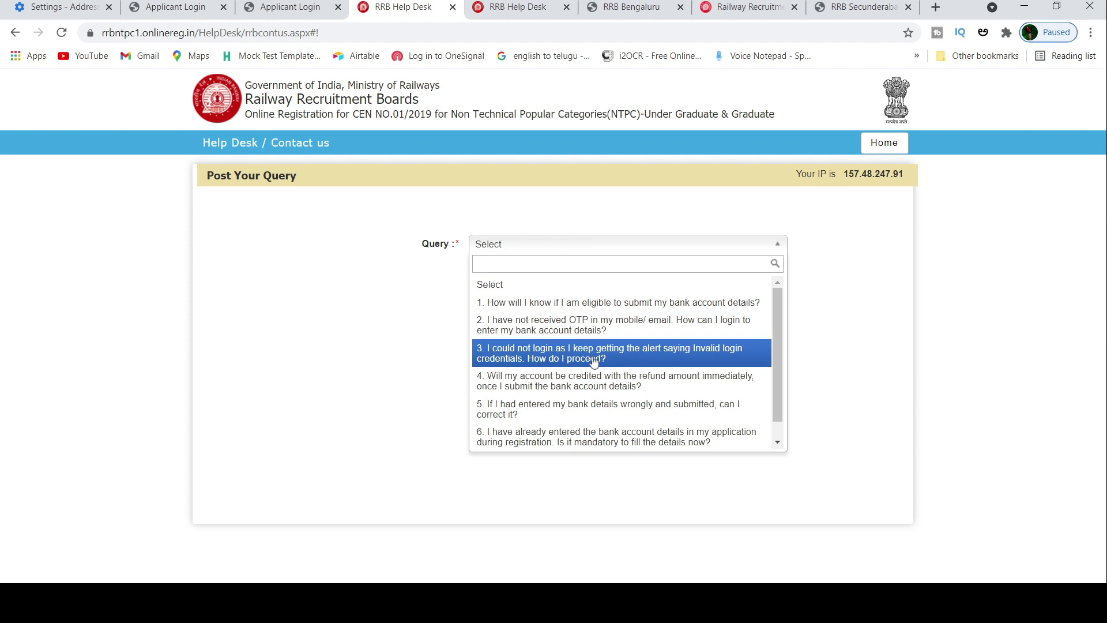
pyautogui.click(658, 360)
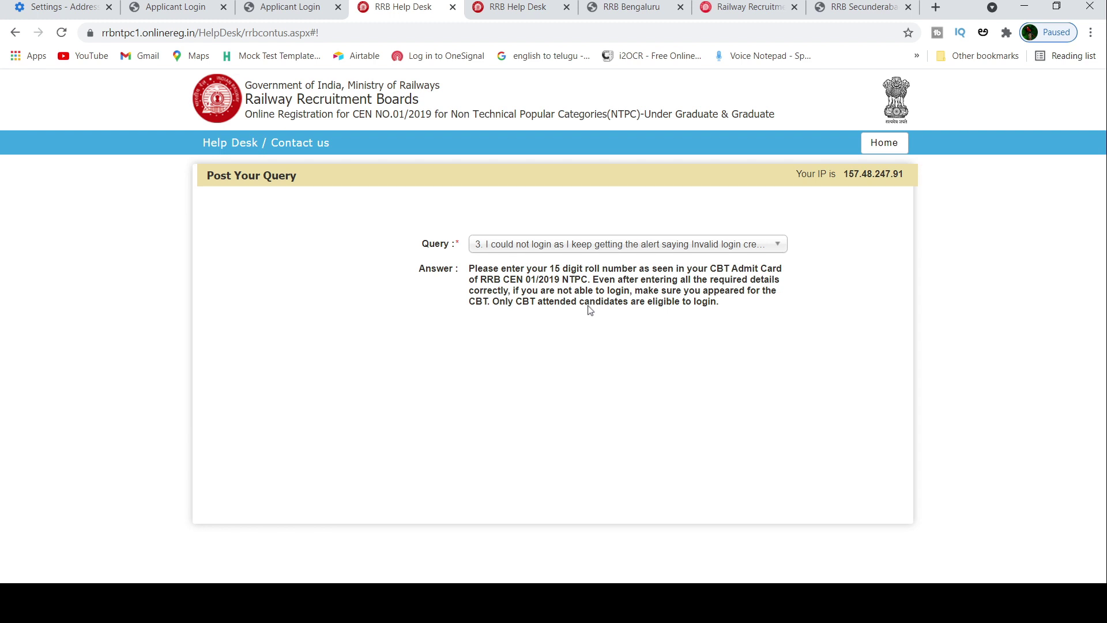
pyautogui.click(635, 246)
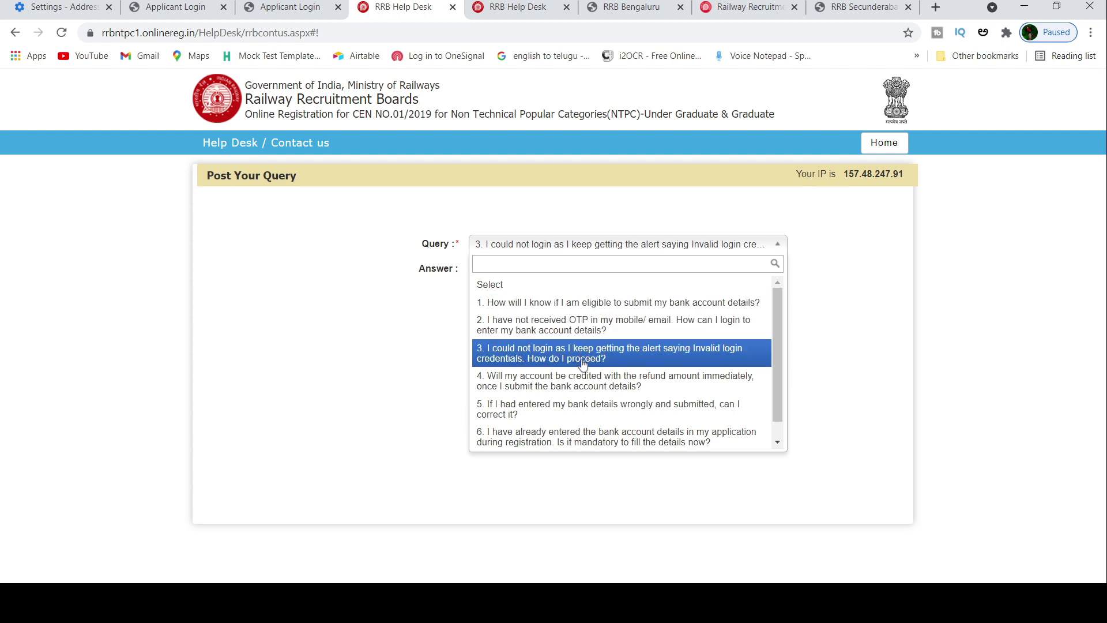
pyautogui.click(586, 385)
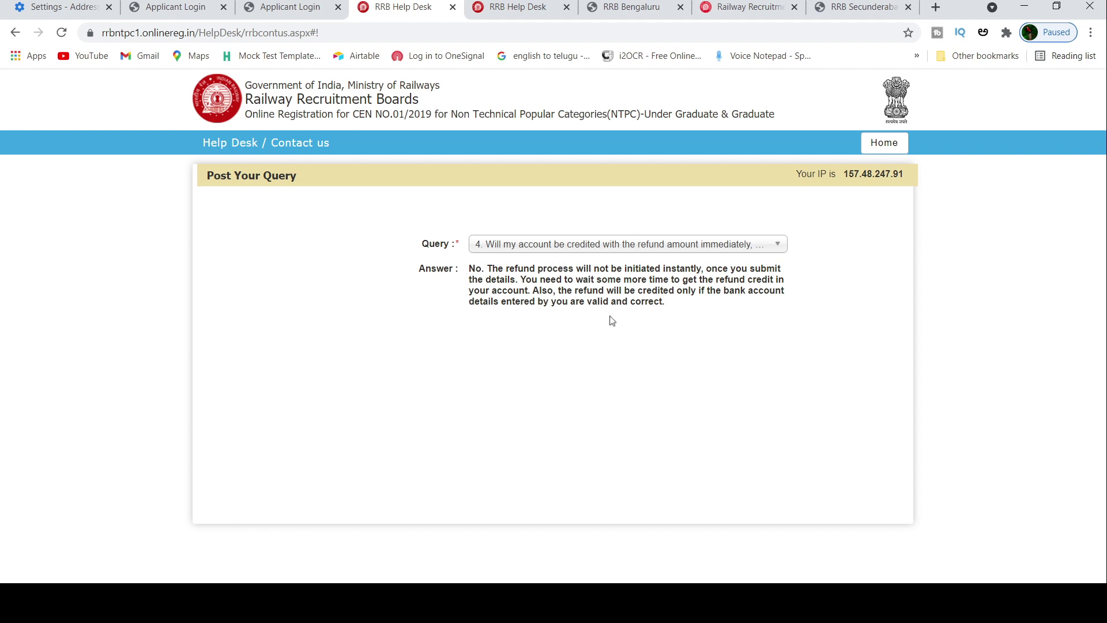
# - Read the Help Desk answers to query 5 on wrongly entered bank details and query 6 on previously entered account details
pyautogui.click(637, 242)
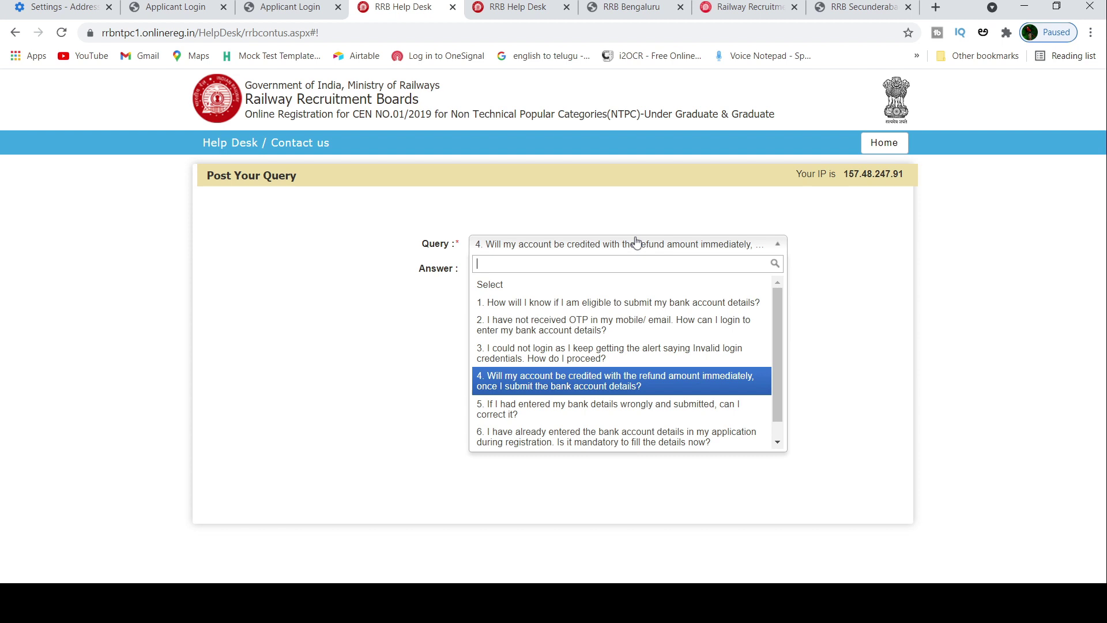
pyautogui.click(612, 409)
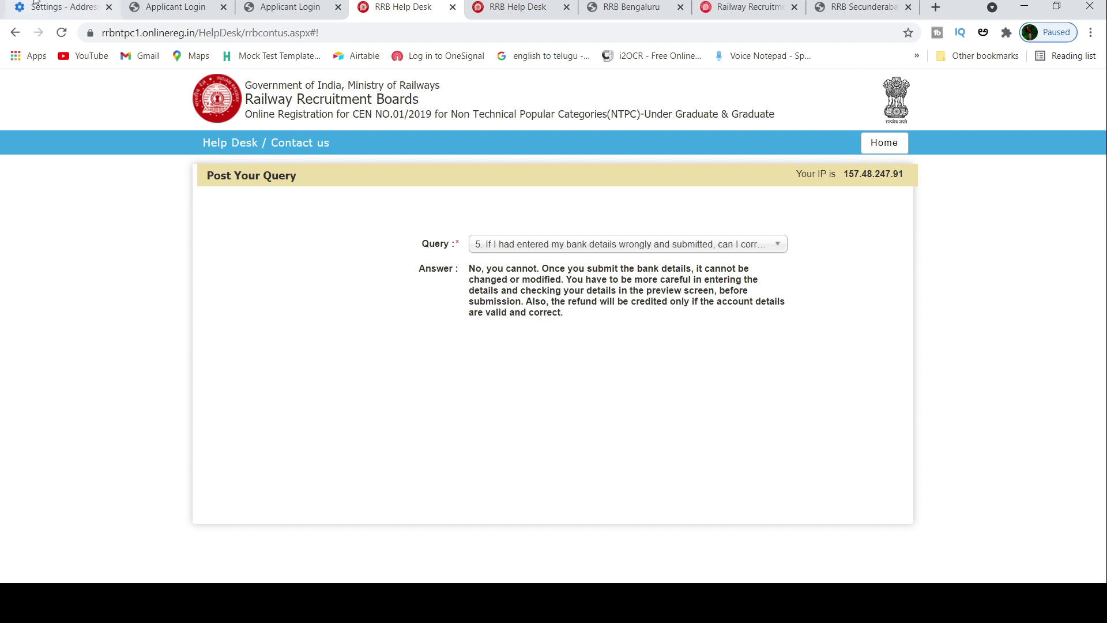
pyautogui.click(257, 4)
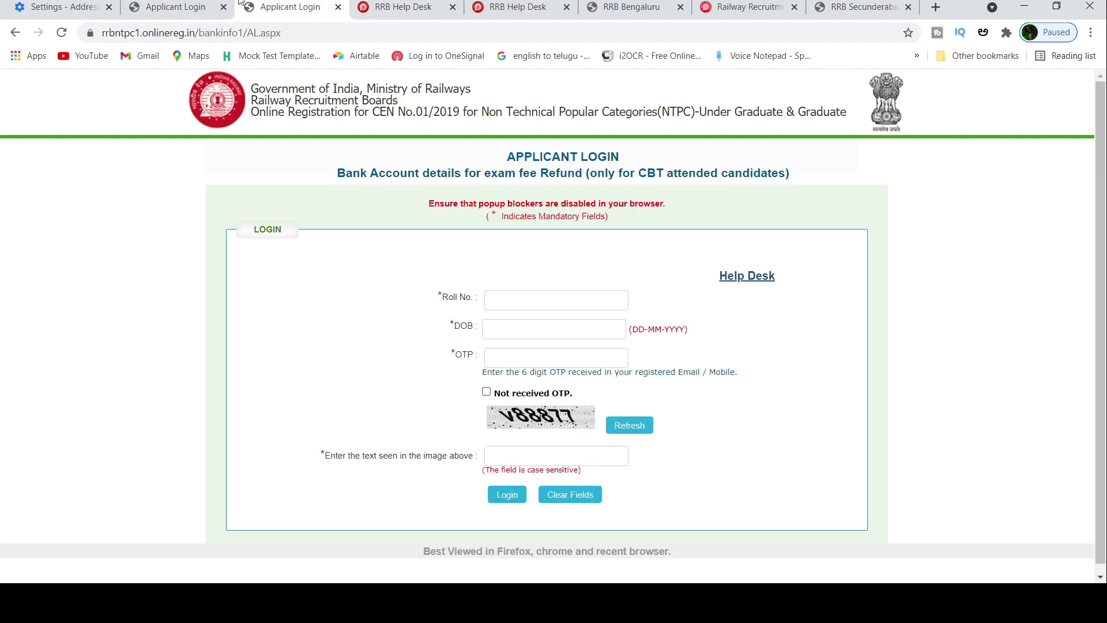
pyautogui.click(185, 6)
pyautogui.click(277, 3)
pyautogui.click(388, 10)
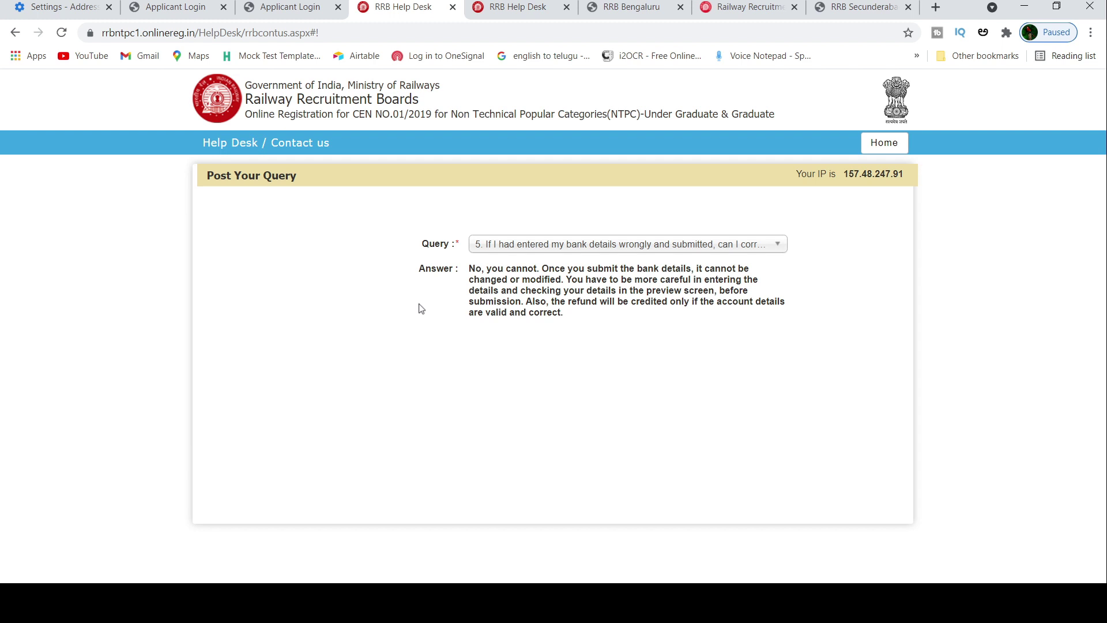
pyautogui.click(576, 245)
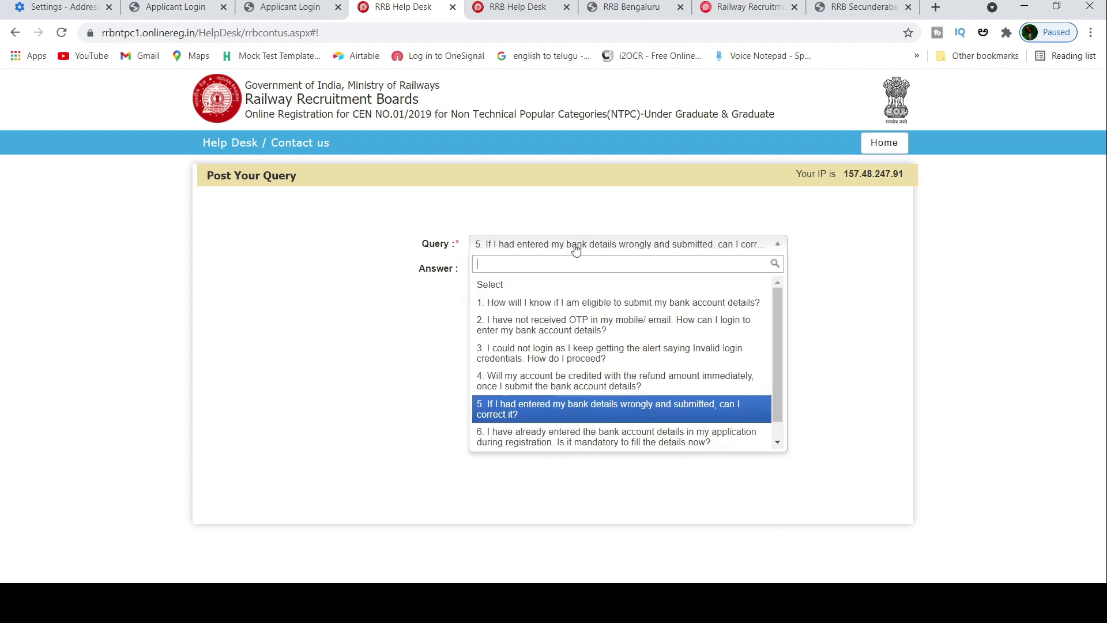
pyautogui.click(544, 441)
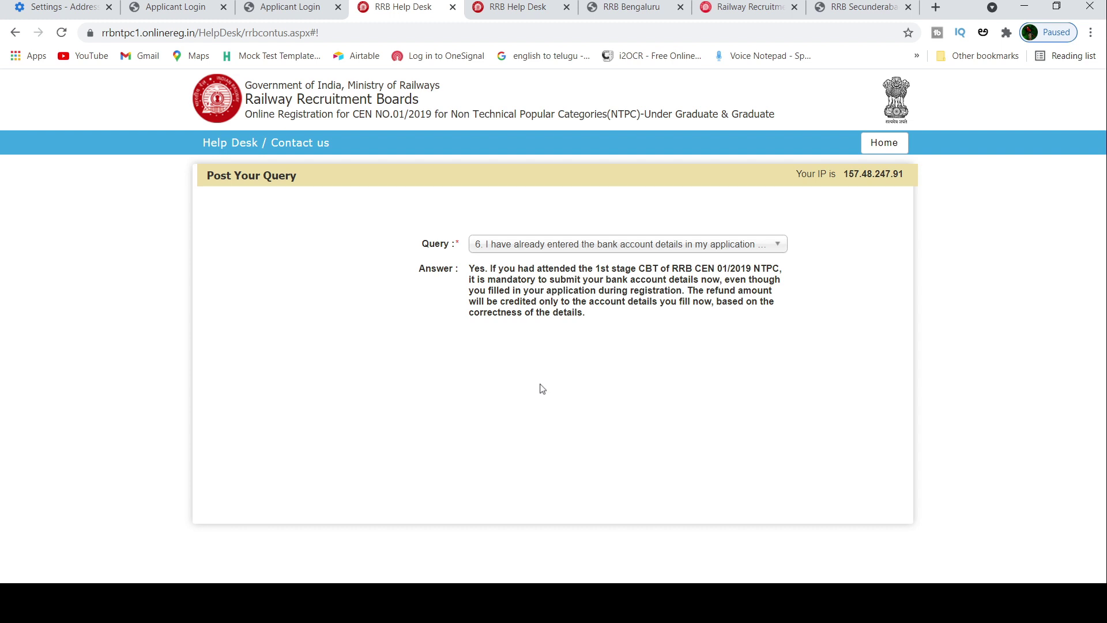
# - Start an Others query with RRB zone Ahmedabad and stage Login Page, and go through its email and roll number fields
pyautogui.click(558, 245)
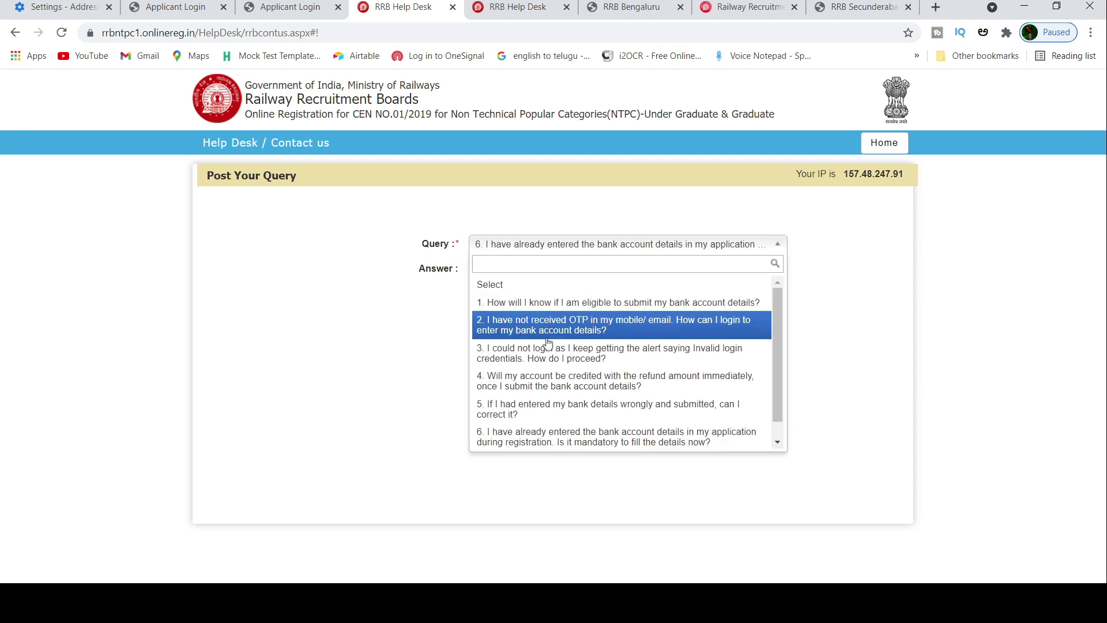
pyautogui.scroll(-1, 577, 415)
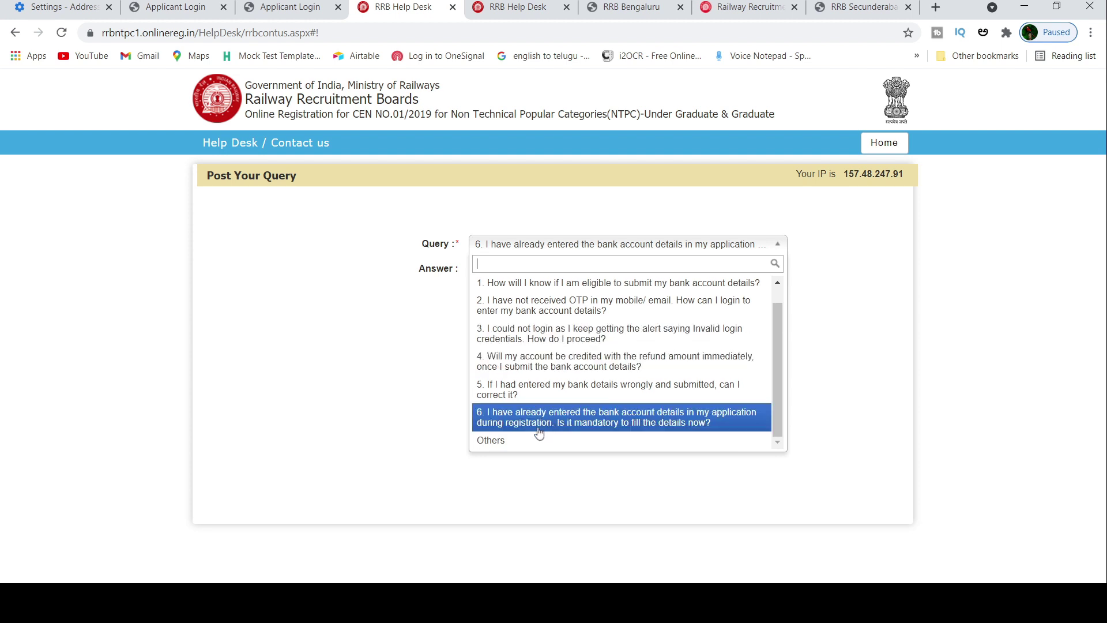
pyautogui.click(521, 440)
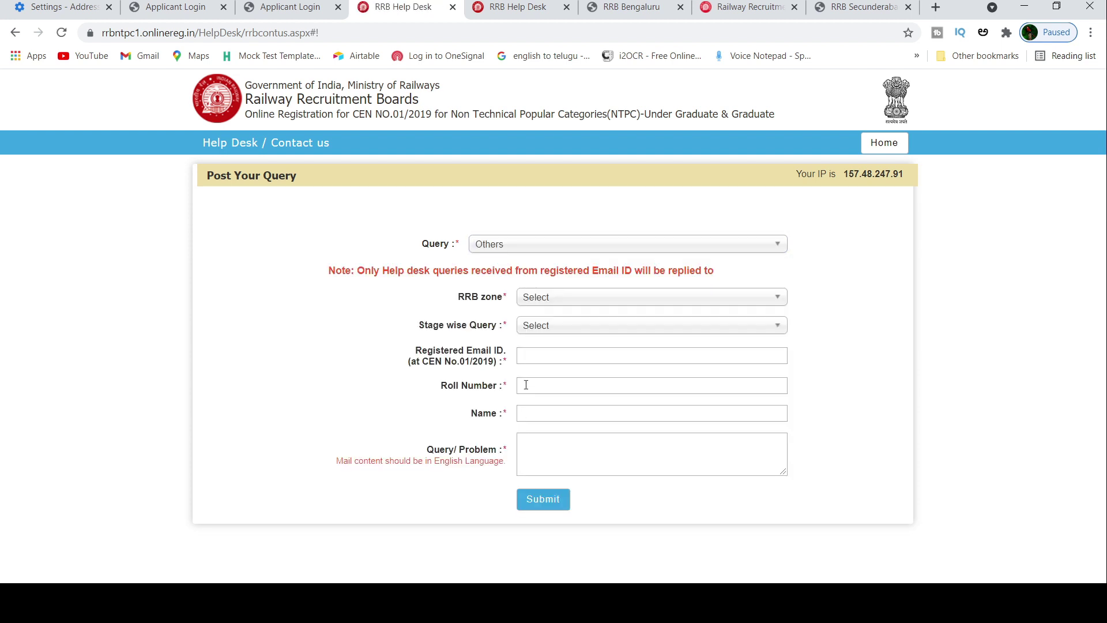
pyautogui.click(568, 297)
pyautogui.click(547, 354)
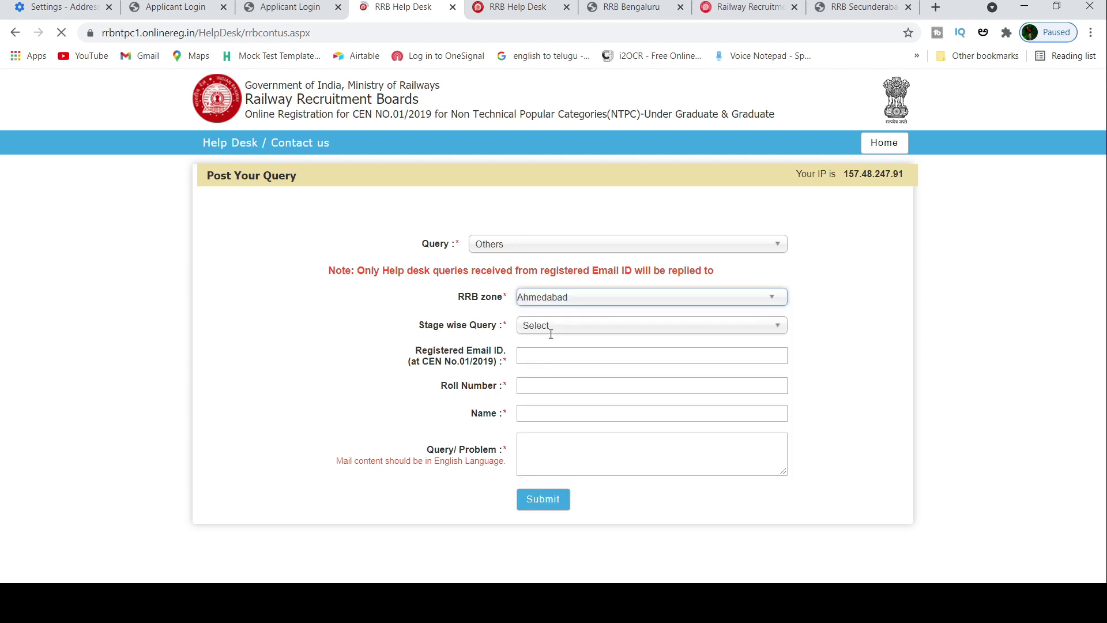
pyautogui.click(552, 332)
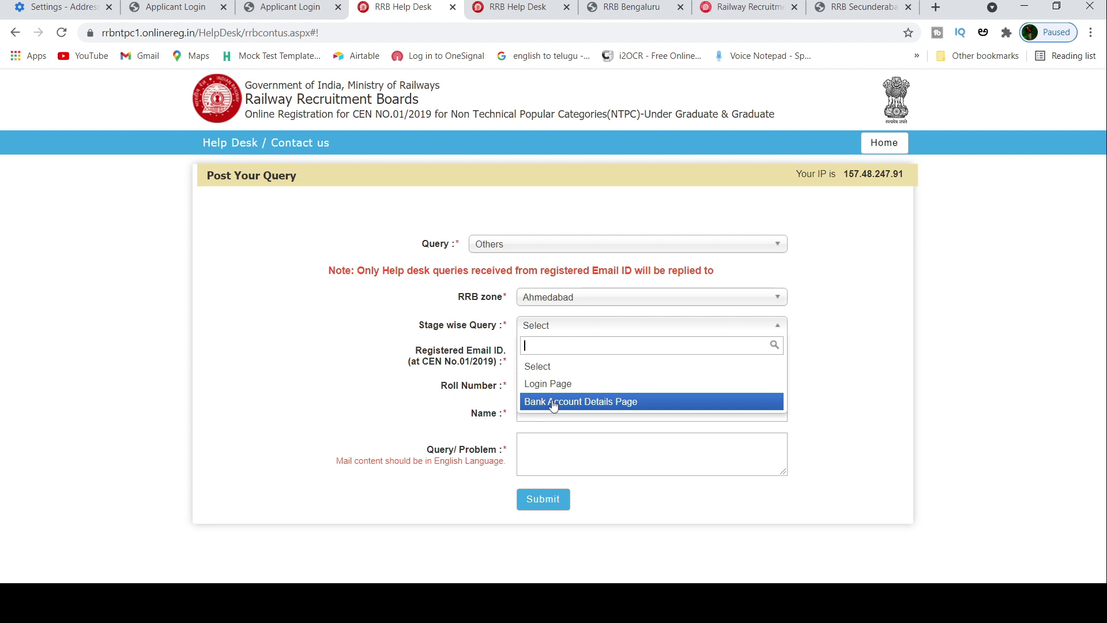
pyautogui.click(557, 383)
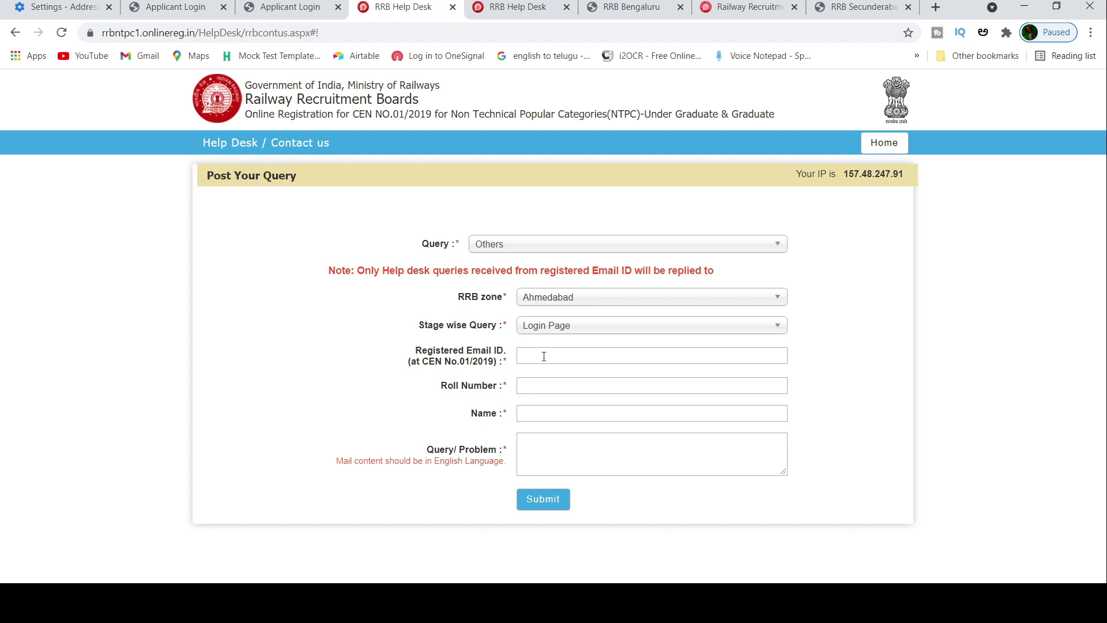
pyautogui.click(544, 356)
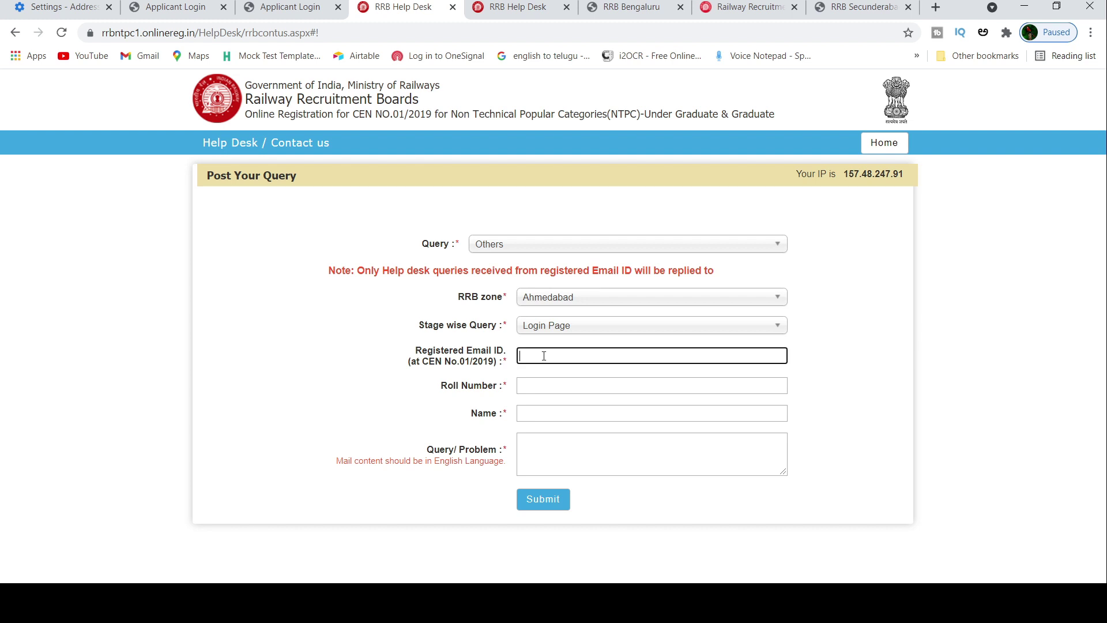
pyautogui.click(538, 384)
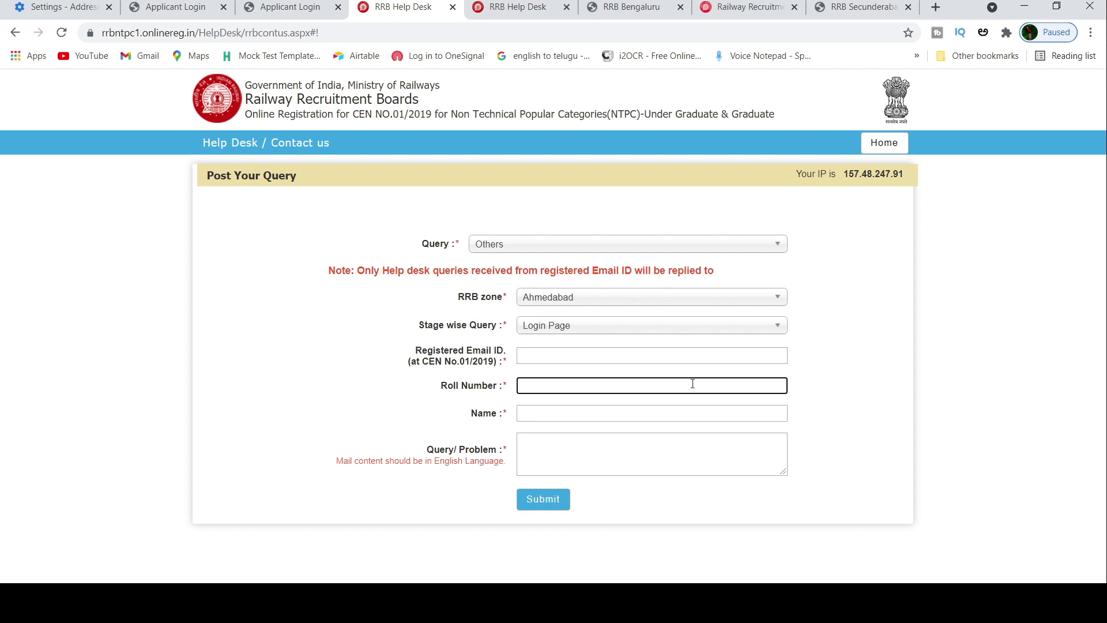
# - Revisit the applicant login and Help Desk pages and bring up the RRB Bengaluru contact page
pyautogui.click(294, 5)
pyautogui.click(193, 5)
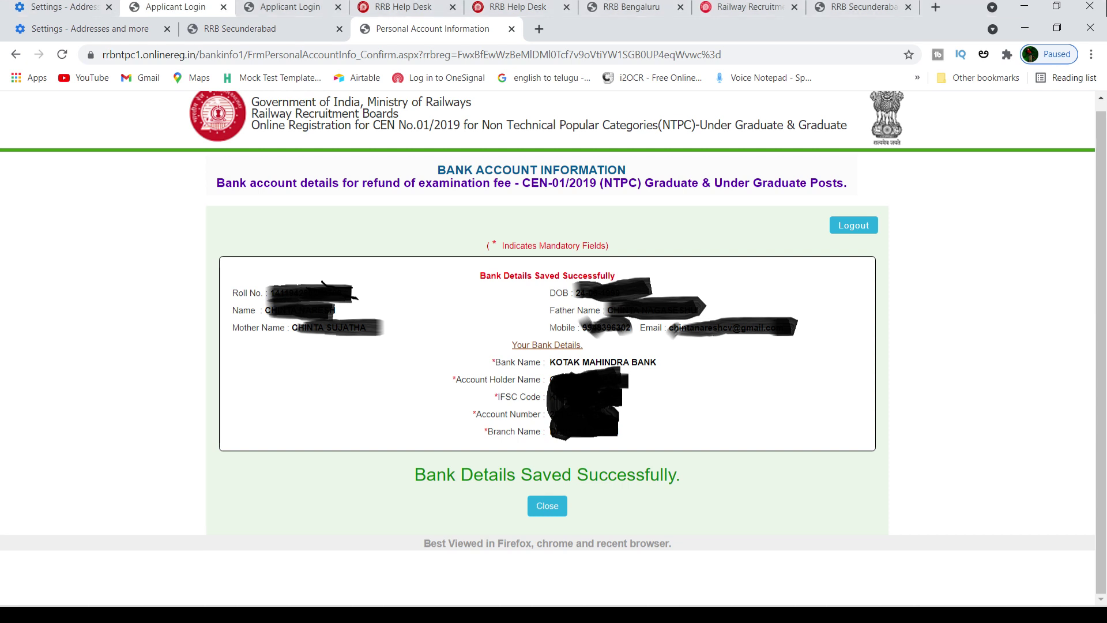
pyautogui.click(413, 7)
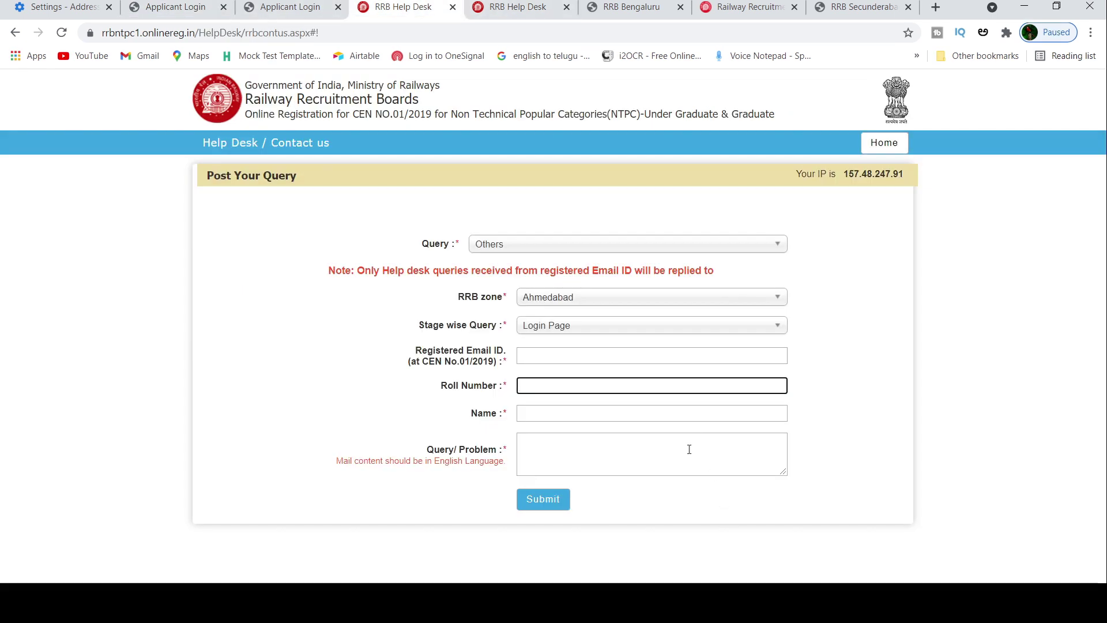
pyautogui.click(552, 14)
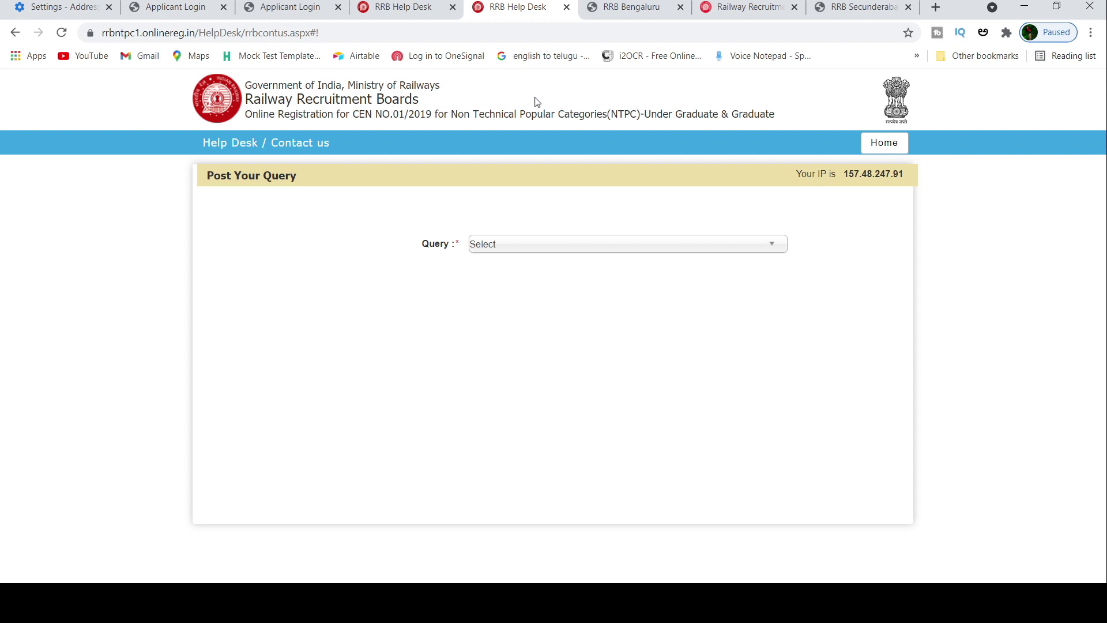
pyautogui.click(619, 7)
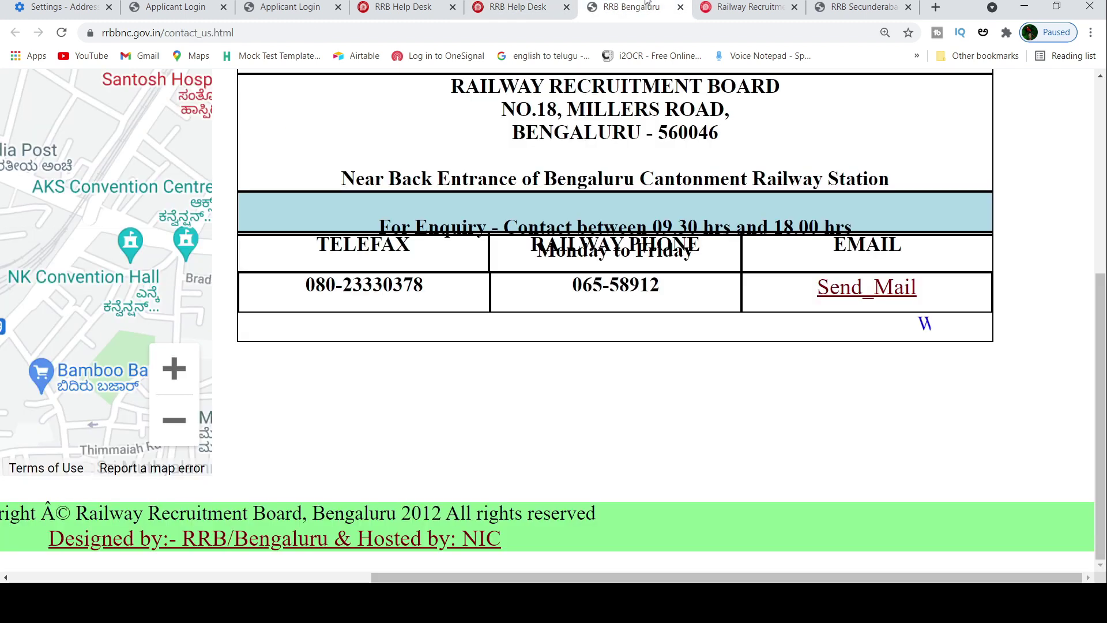
# - Place the RRB Secunderabad contacts page ahead of the RRB Bengaluru one and examine the Chairman's telephone details
pyautogui.moveTo(868, 7); pyautogui.dragTo(669, 5)
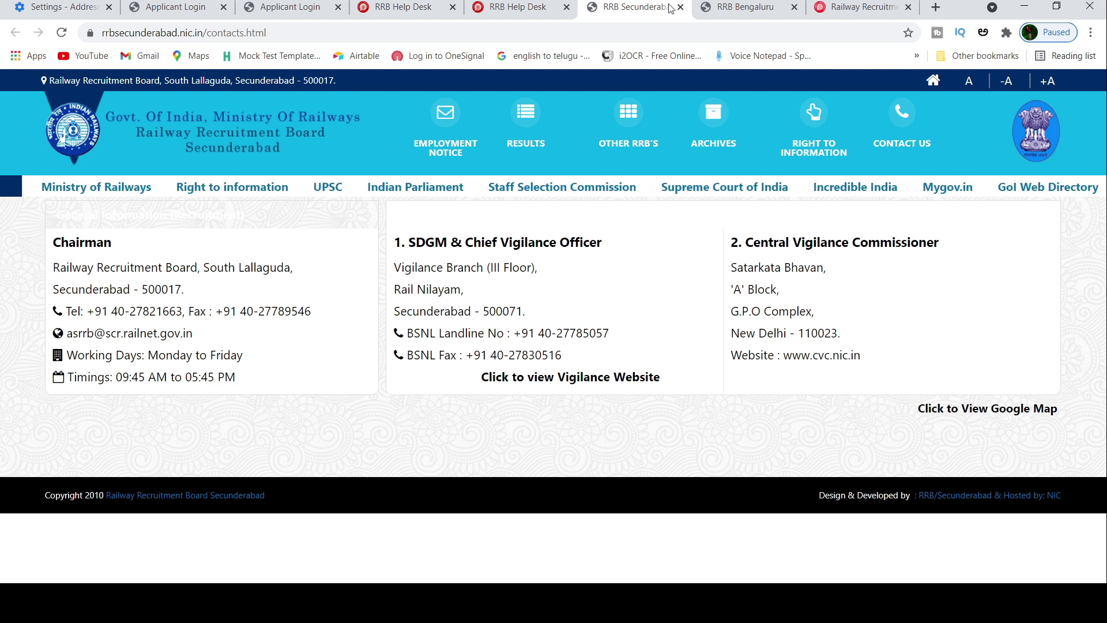
pyautogui.moveTo(700, 114)
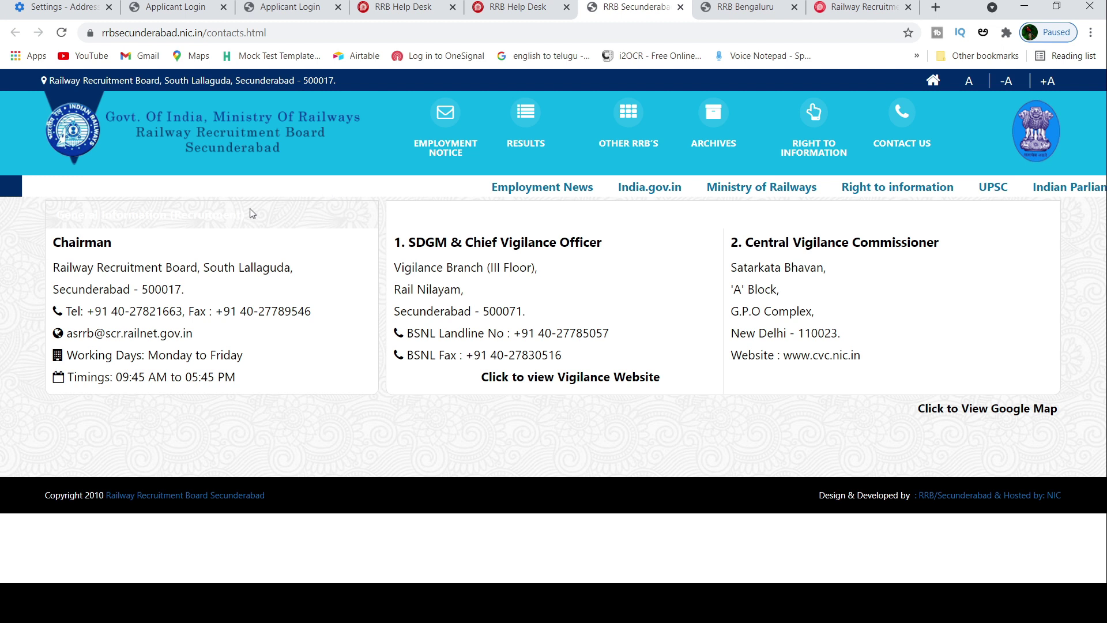
pyautogui.moveTo(63, 314); pyautogui.dragTo(179, 308)
pyautogui.click(254, 345)
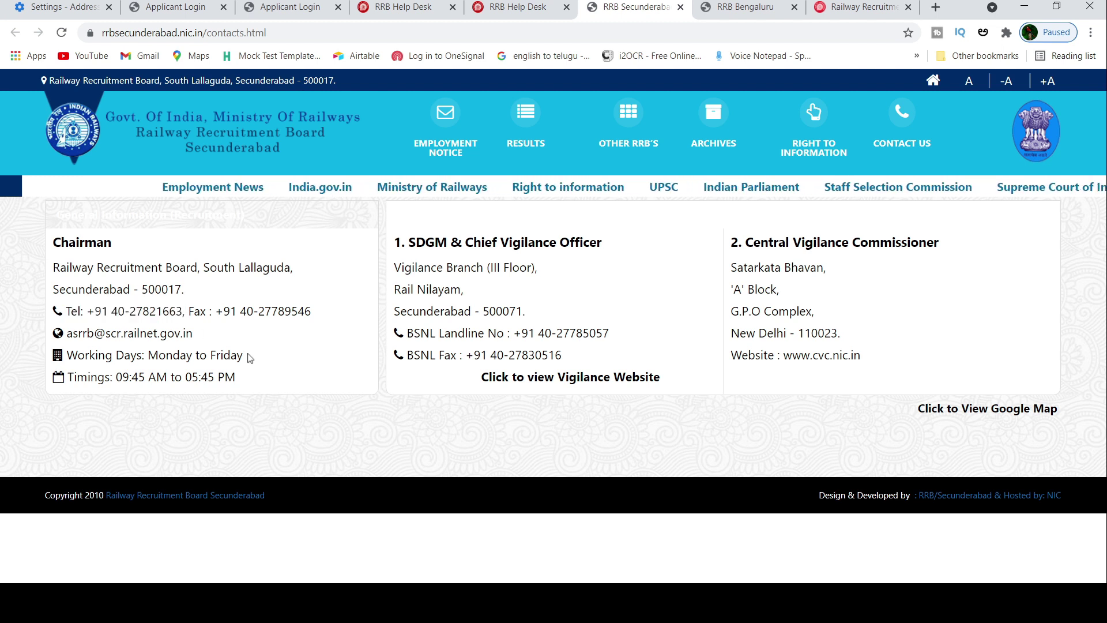
# - Enlarge the RRB Secunderabad contacts page and highlight the Chairman's e-mail address
pyautogui.keyDown('ctrl'); pyautogui.scroll(3, 249, 353); pyautogui.keyUp('ctrl')
pyautogui.scroll(-3, 60, 386)
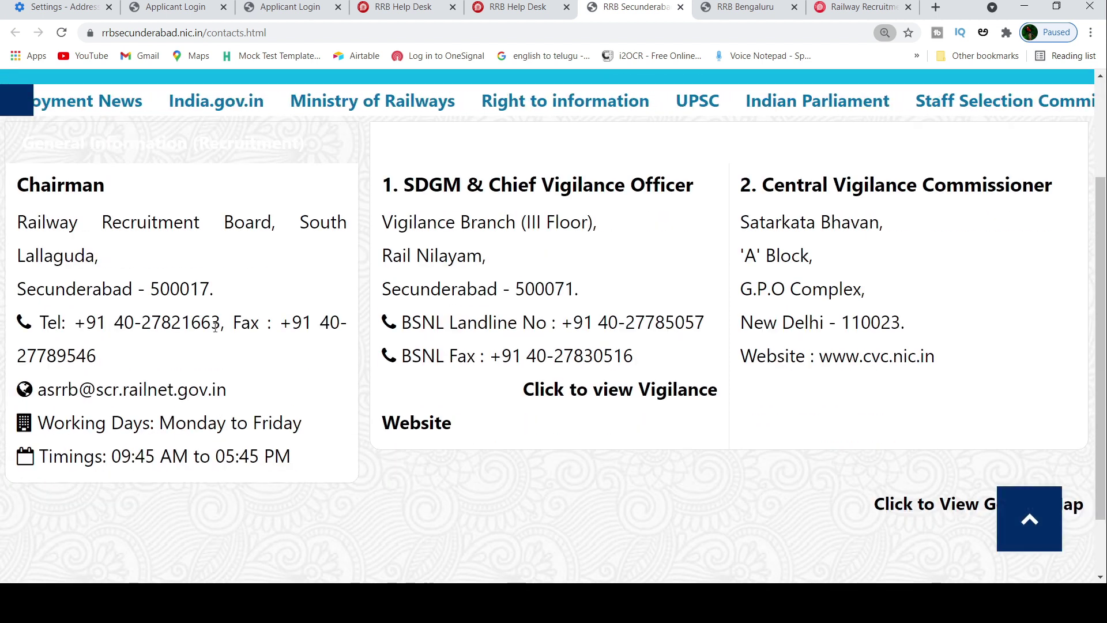
pyautogui.moveTo(33, 389); pyautogui.dragTo(217, 392)
pyautogui.click(280, 389)
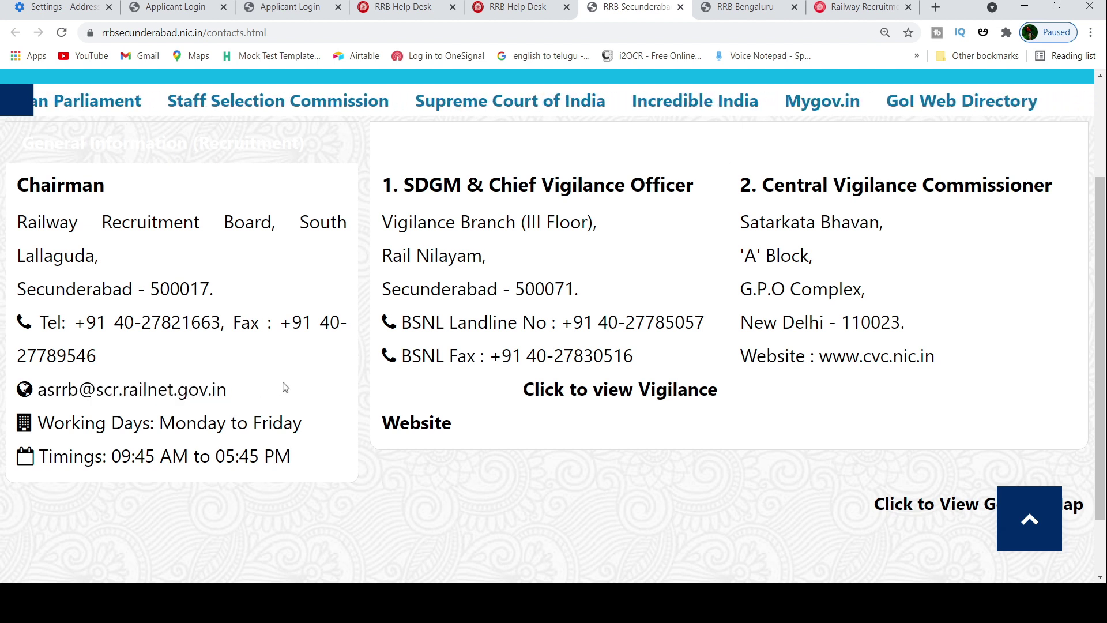
# - Bring up the RRB Bengaluru contact page and highlight its railway phone number
pyautogui.click(739, 8)
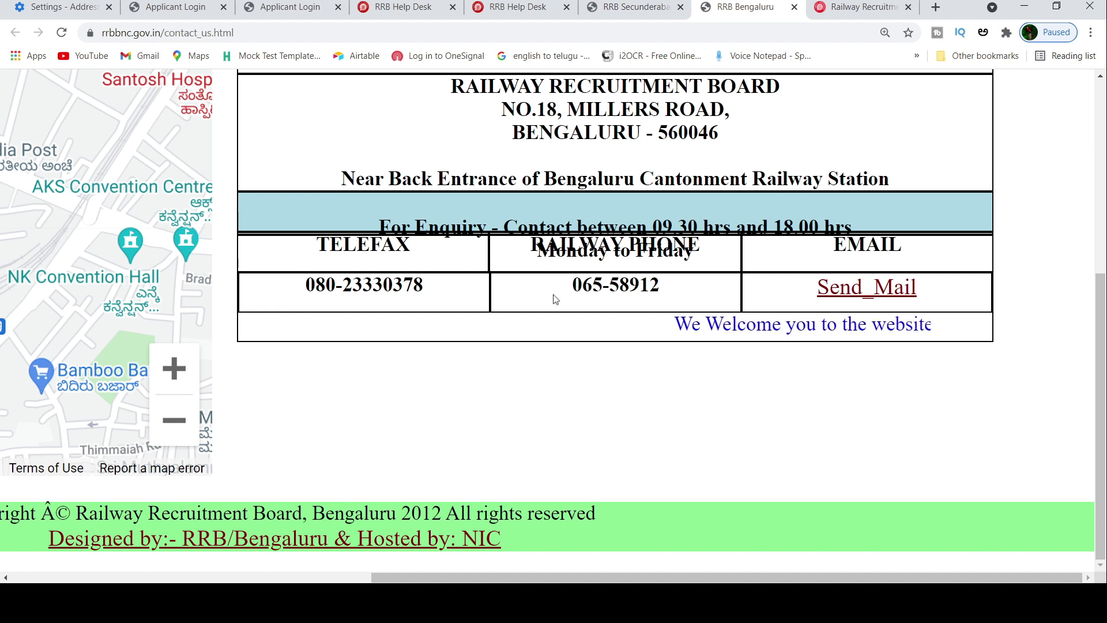
pyautogui.moveTo(569, 294); pyautogui.dragTo(694, 285)
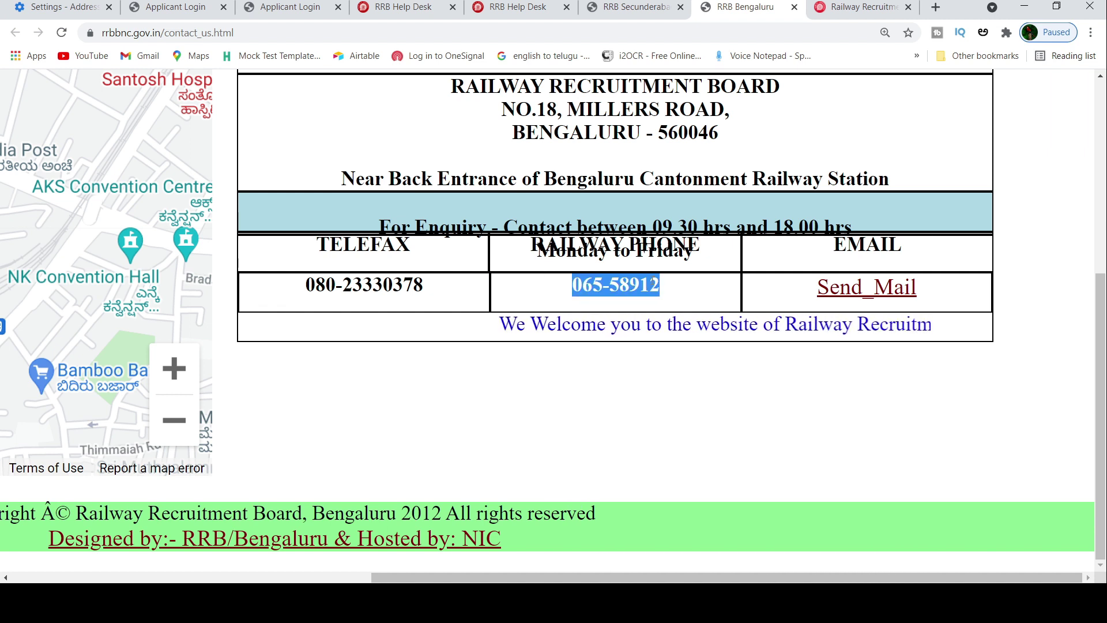
pyautogui.click(628, 288)
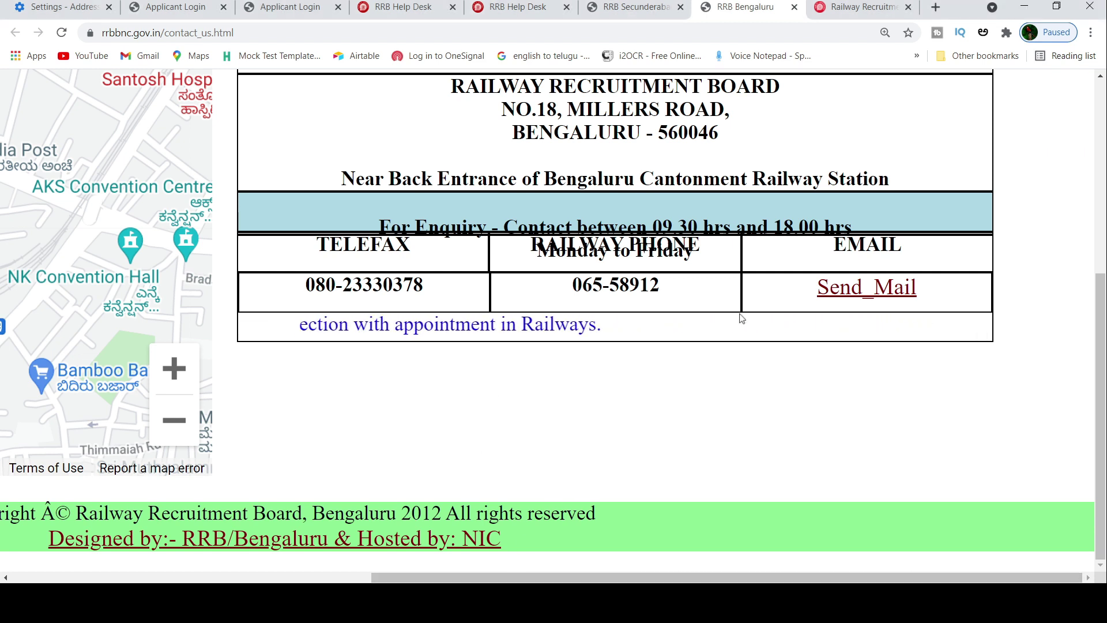
pyautogui.scroll(1, 744, 321)
# - Examine the RRB Chennai contact page, from the Chairman's entry to the phone, fax and e-mail details
pyautogui.click(862, 7)
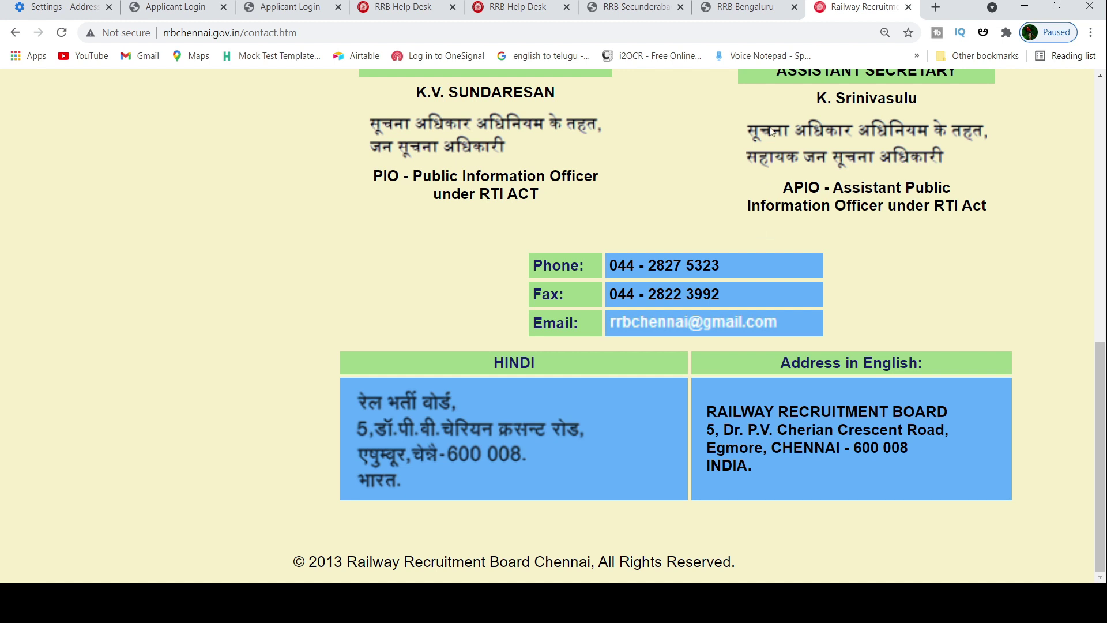
pyautogui.scroll(10, 808, 139)
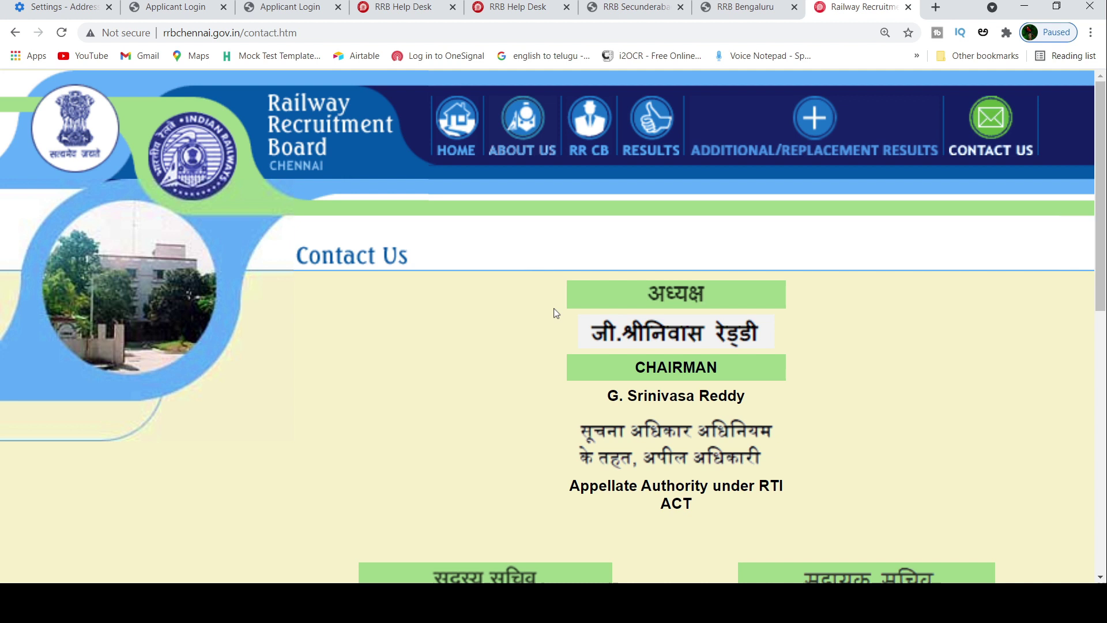
pyautogui.scroll(-7, 774, 278)
pyautogui.scroll(-1, 781, 283)
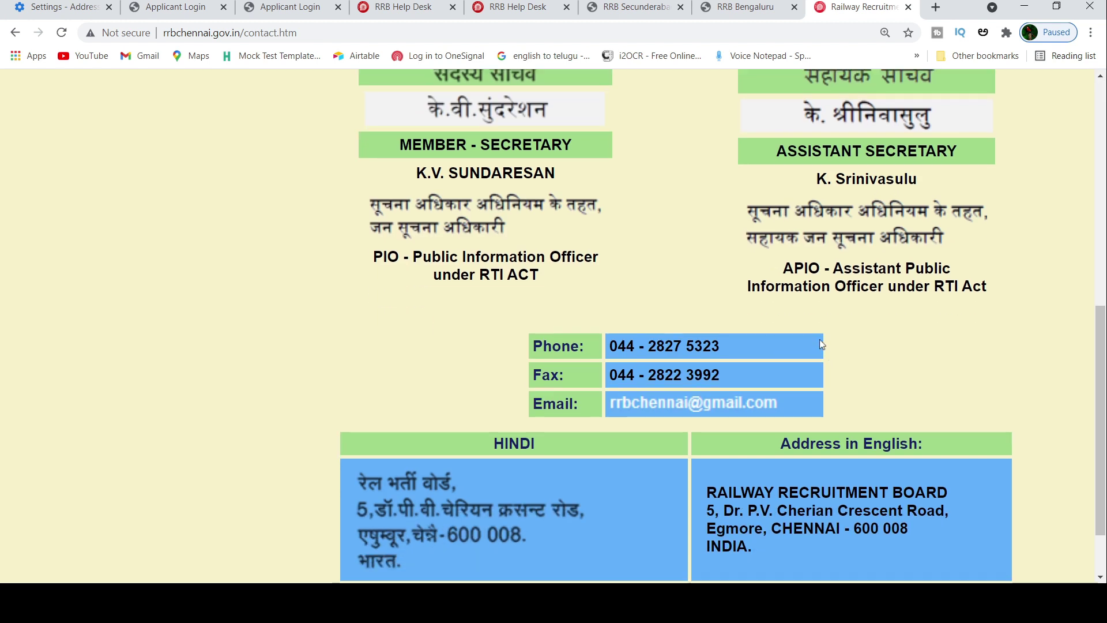
# - Return to the Help Desk query form, keep the query type Others, and go over the roll number and query/problem fields
pyautogui.click(398, 7)
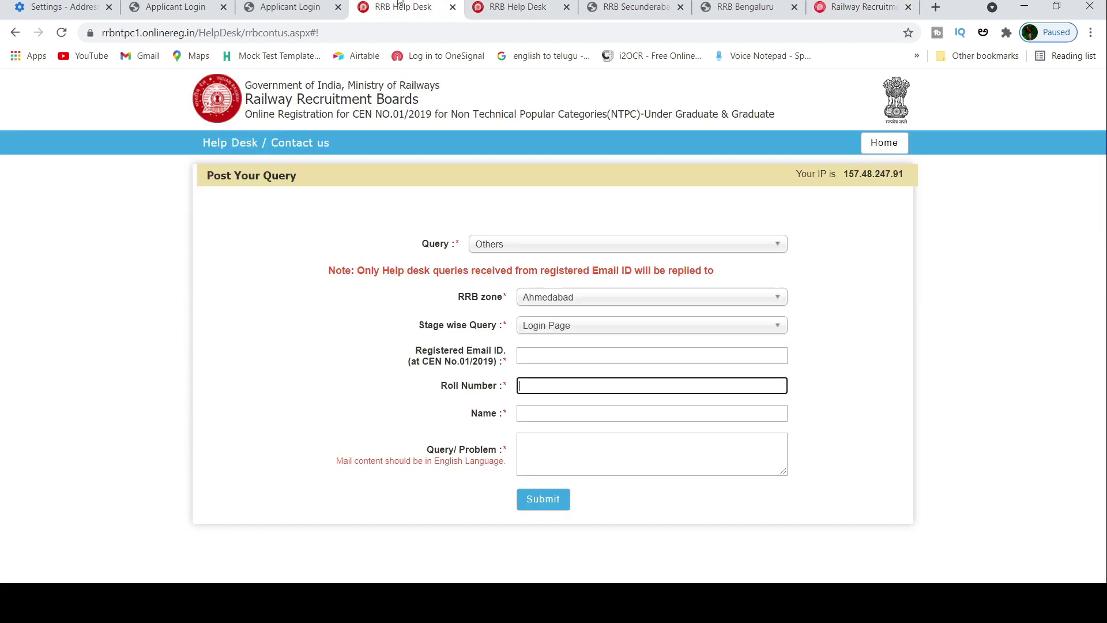
pyautogui.click(569, 246)
pyautogui.click(523, 441)
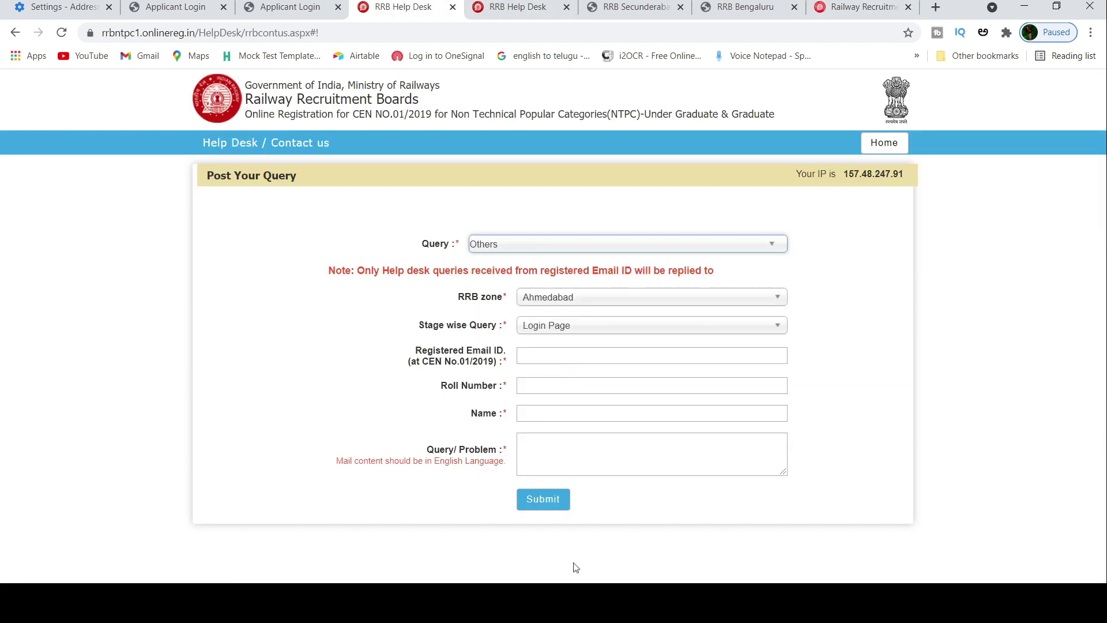
pyautogui.click(548, 386)
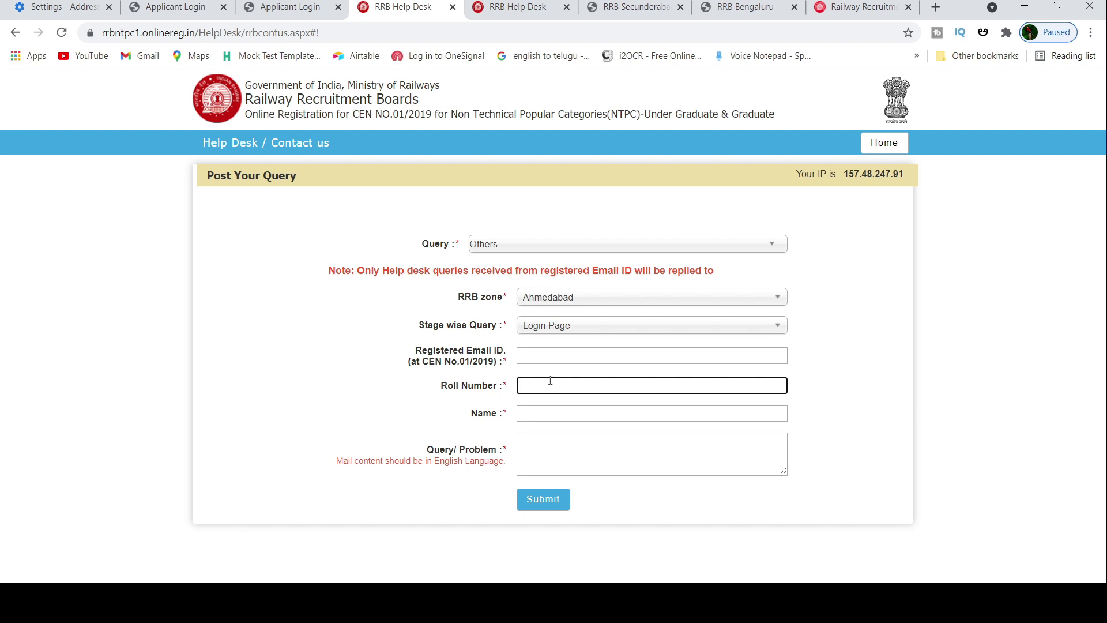
pyautogui.click(564, 451)
pyautogui.click(520, 386)
# - Look through the RRB Secunderabad, Bengaluru and Chennai contact pages in turn
pyautogui.click(551, 6)
pyautogui.click(634, 7)
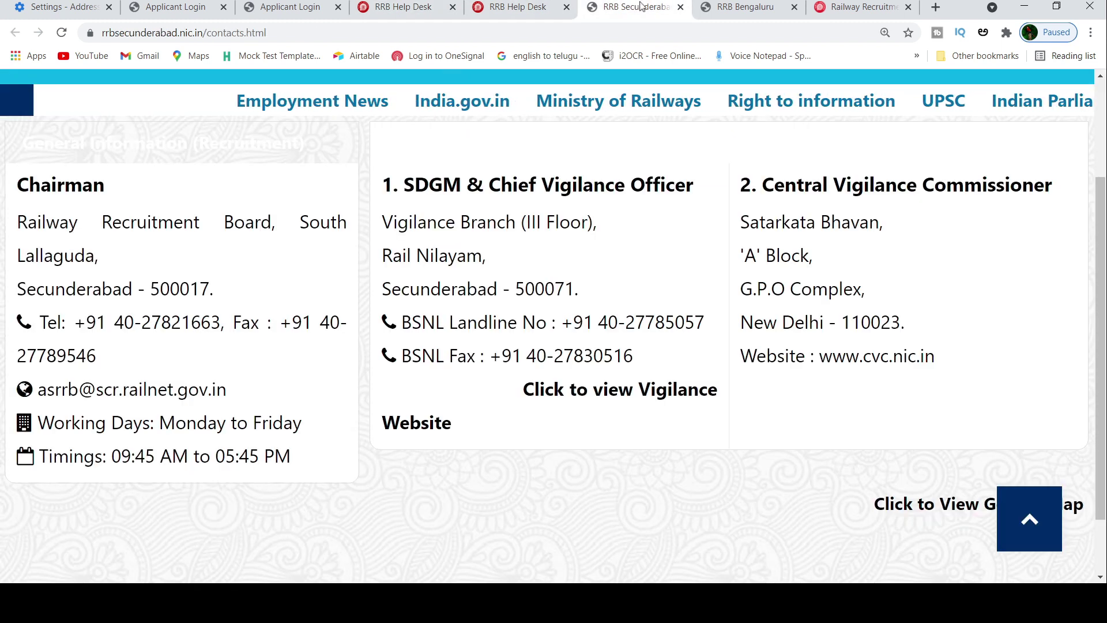
pyautogui.click(745, 7)
pyautogui.click(859, 6)
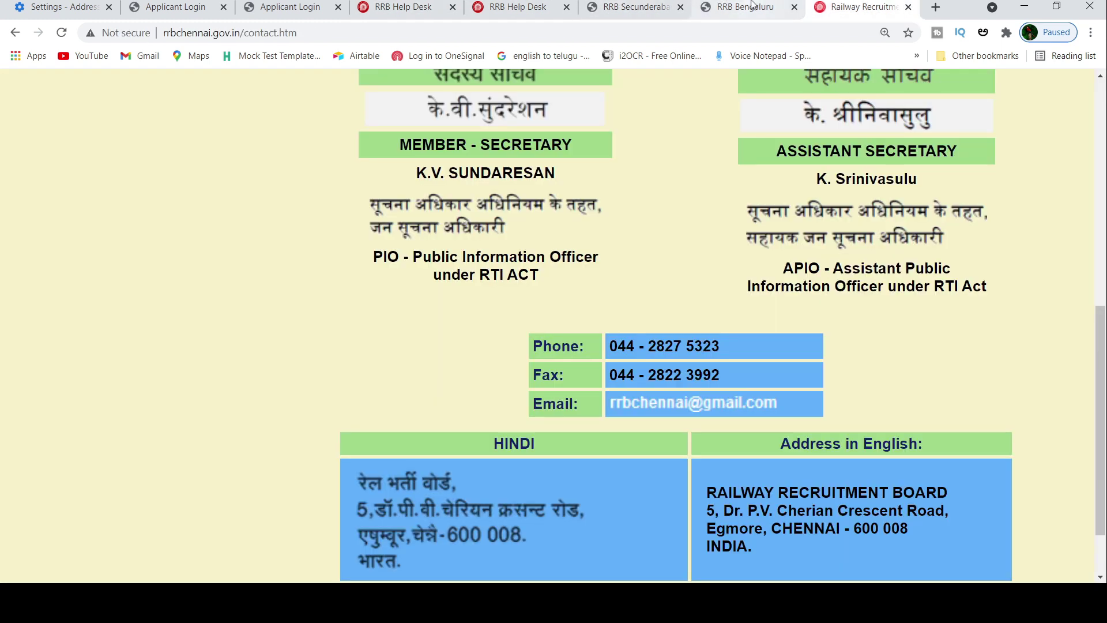
# - Revisit the applicant login page for bank account details and both Help Desk pages
pyautogui.click(132, 7)
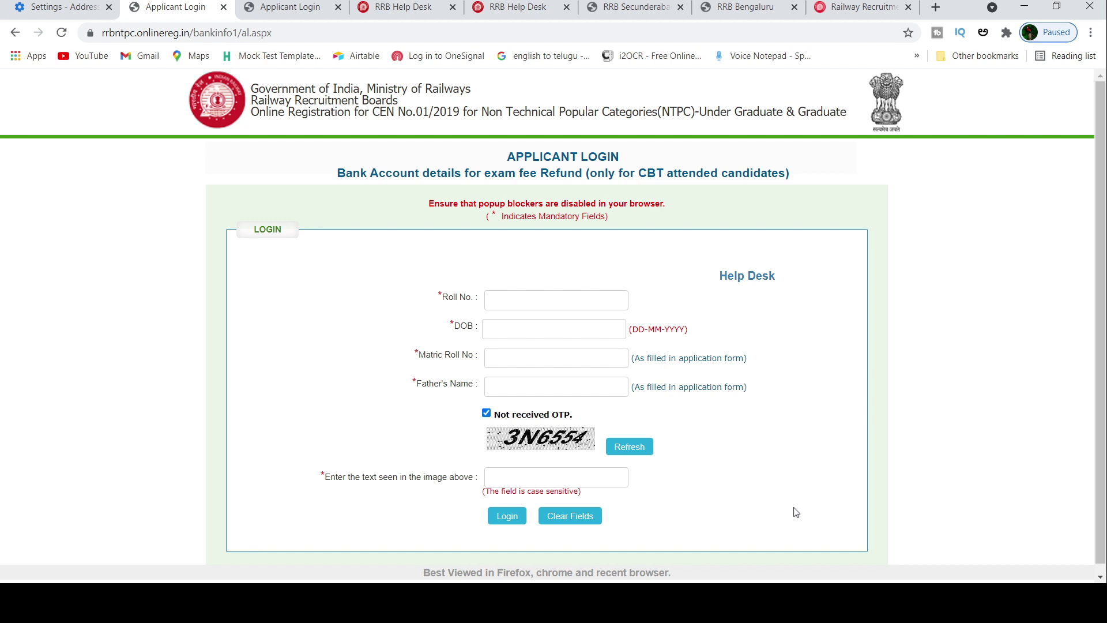
pyautogui.click(440, 5)
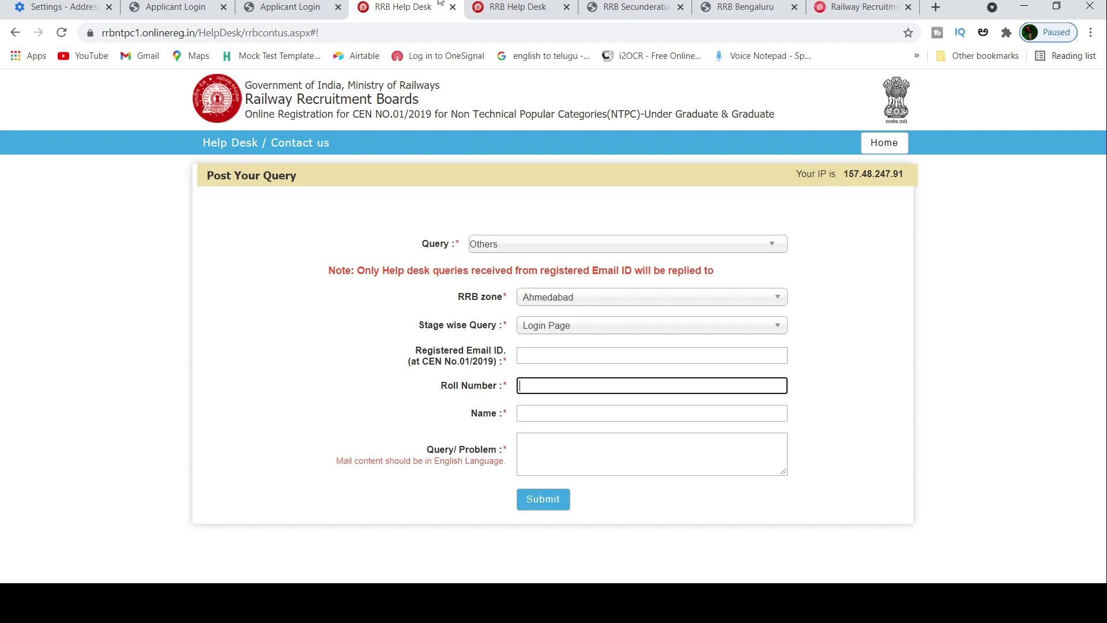
pyautogui.click(512, 7)
# - Open the RRB Secunderabad home page from its contacts page and dismiss the warning notice to candidates
pyautogui.click(634, 7)
pyautogui.scroll(3, 440, 168)
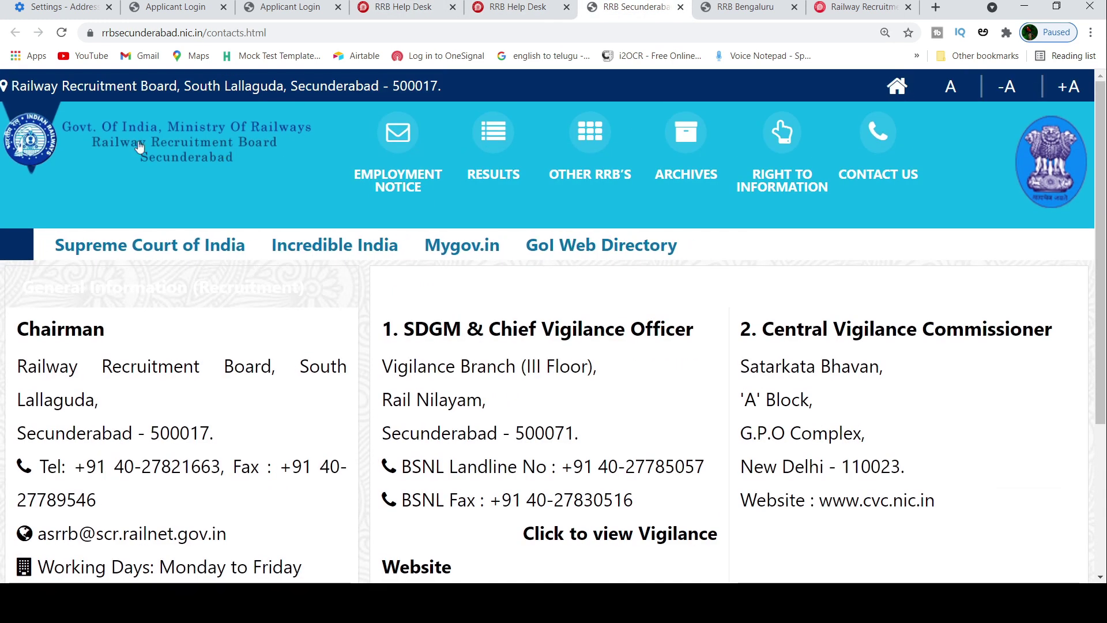
pyautogui.click(139, 147)
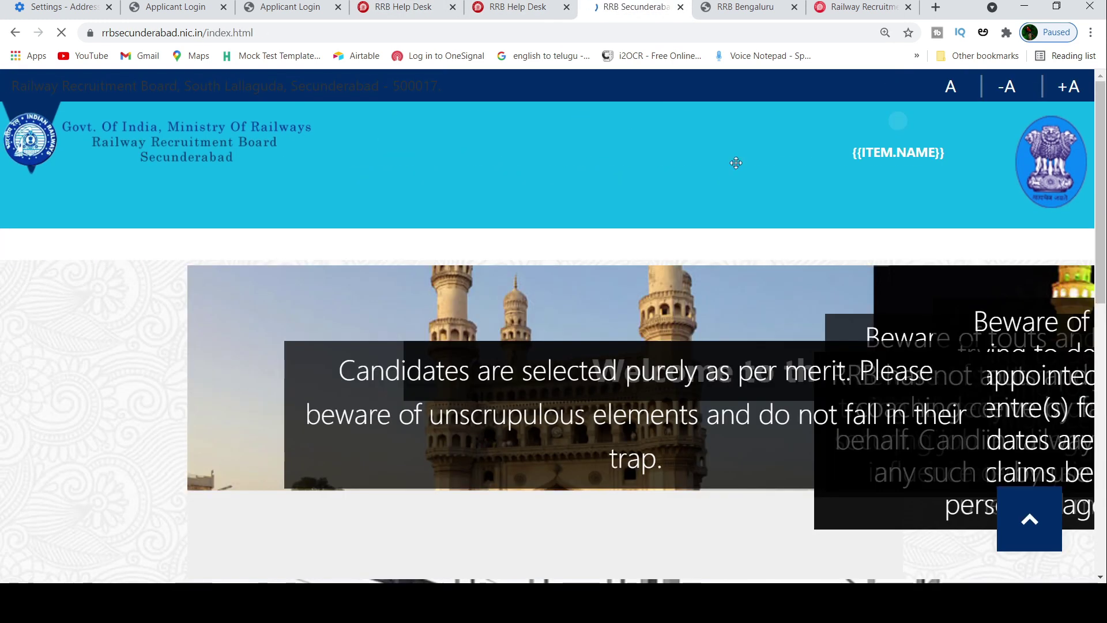
pyautogui.scroll(-5, 750, 206)
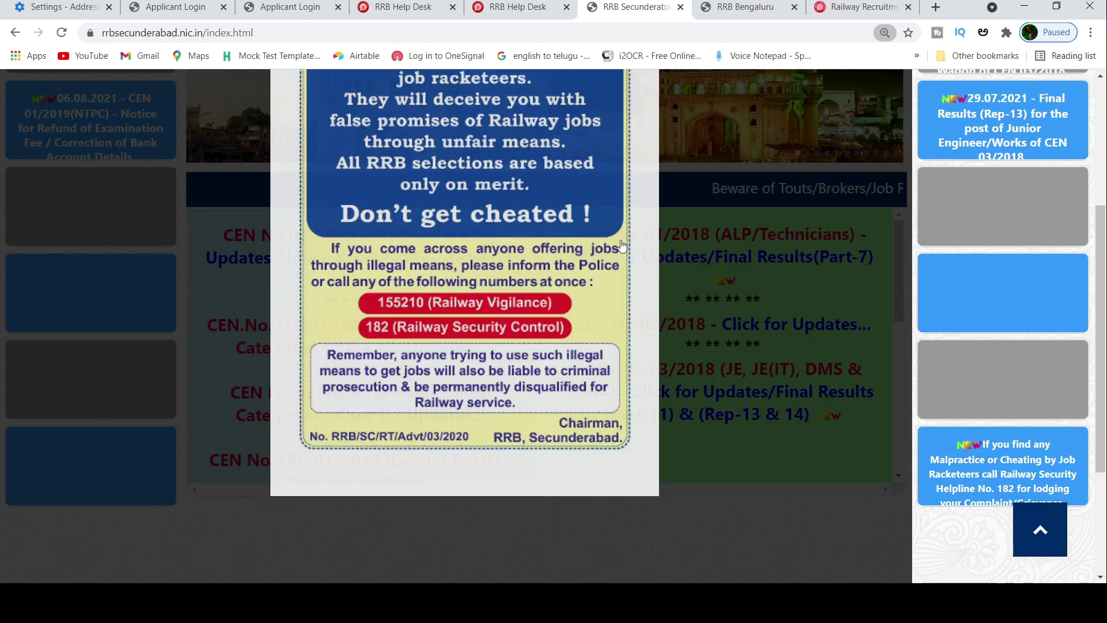
pyautogui.scroll(4, 621, 246)
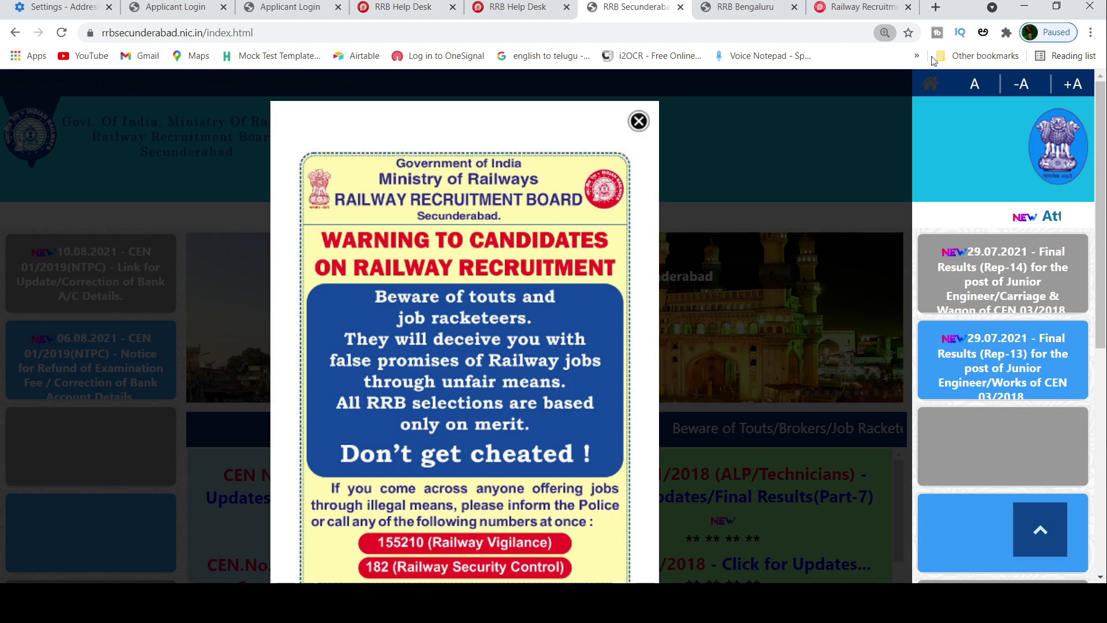
pyautogui.click(639, 122)
pyautogui.scroll(-3, 515, 269)
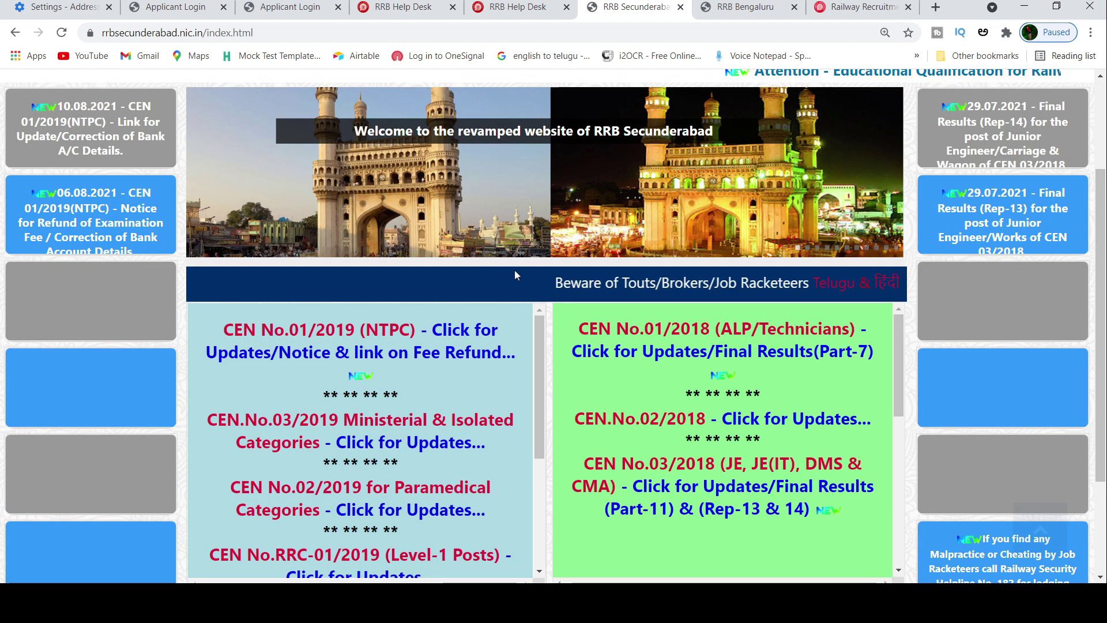
# - Open the CEN No.01/2019 (NTPC) updates, follow the e-Call Letter download link, and highlight the login availability message
pyautogui.click(515, 272)
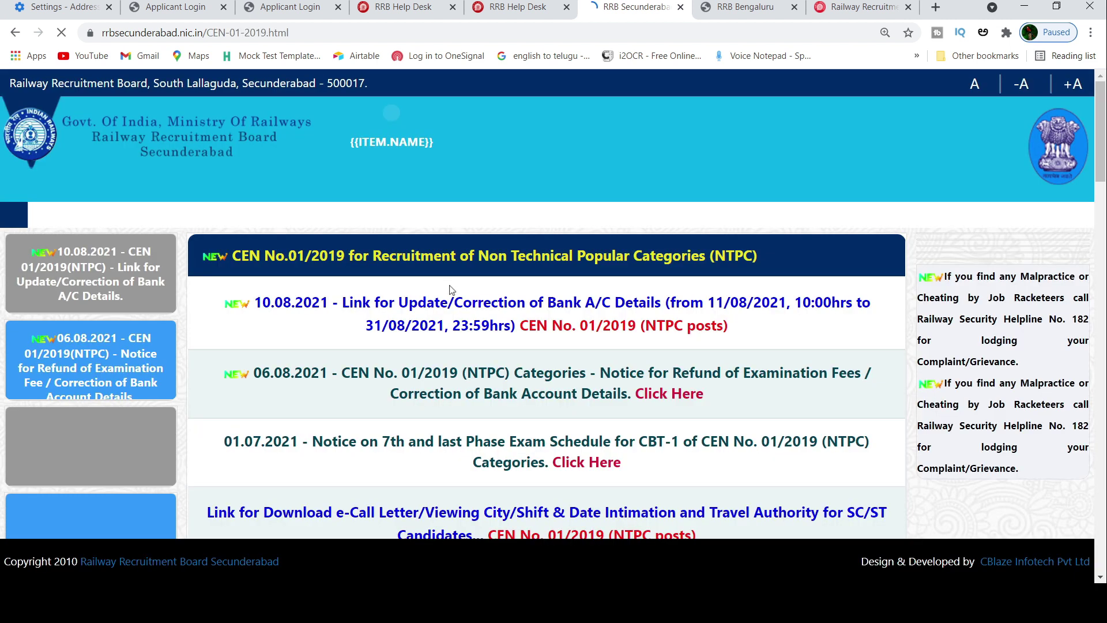
pyautogui.scroll(-3, 451, 289)
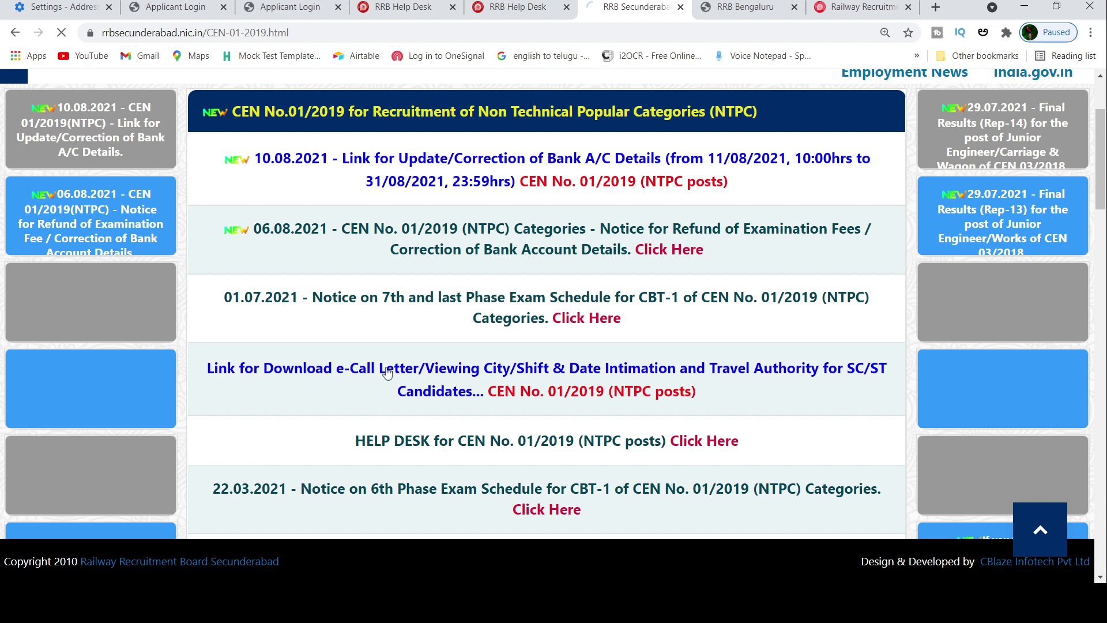
pyautogui.click(387, 373)
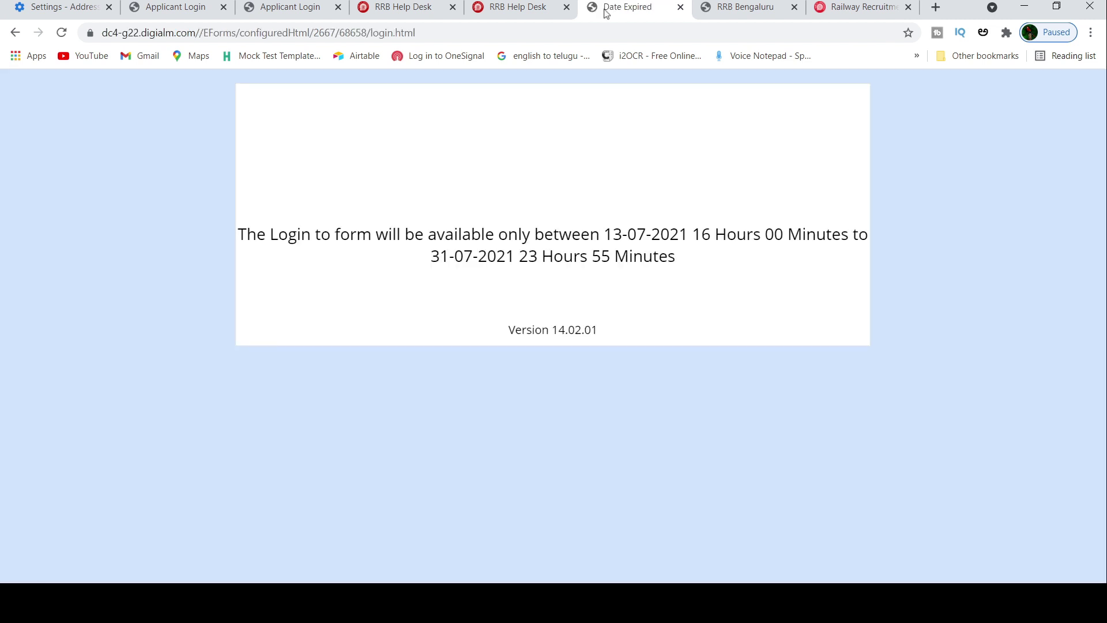
pyautogui.tripleClick(763, 263)
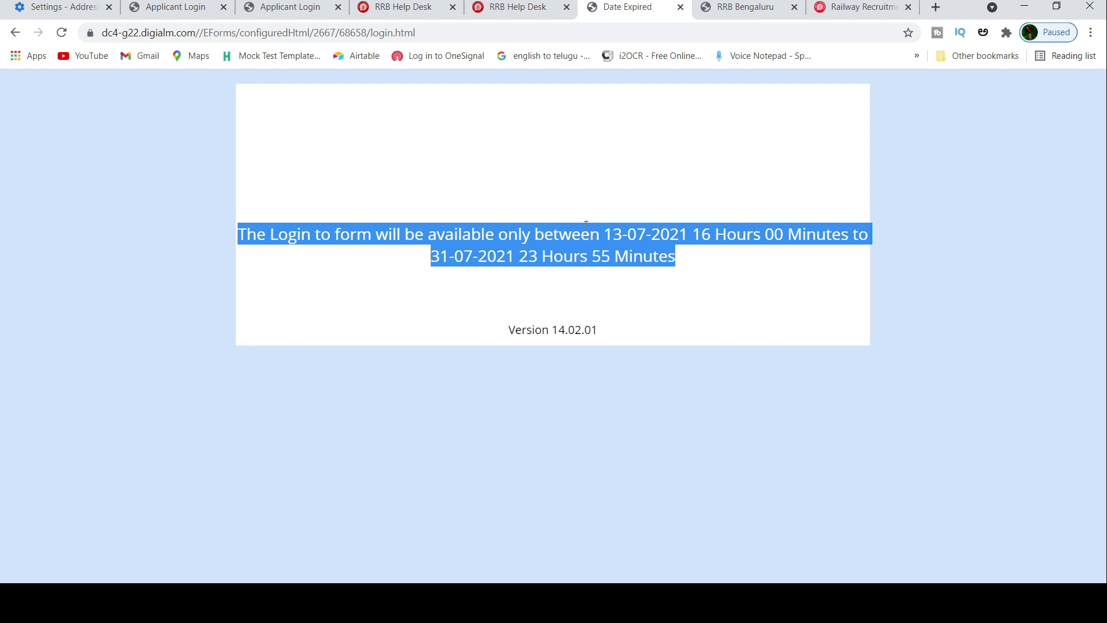
# - Close the expired e-Call Letter login page and return through the Help Desk query form to the OTP-based applicant login
pyautogui.click(519, 7)
pyautogui.click(676, 12)
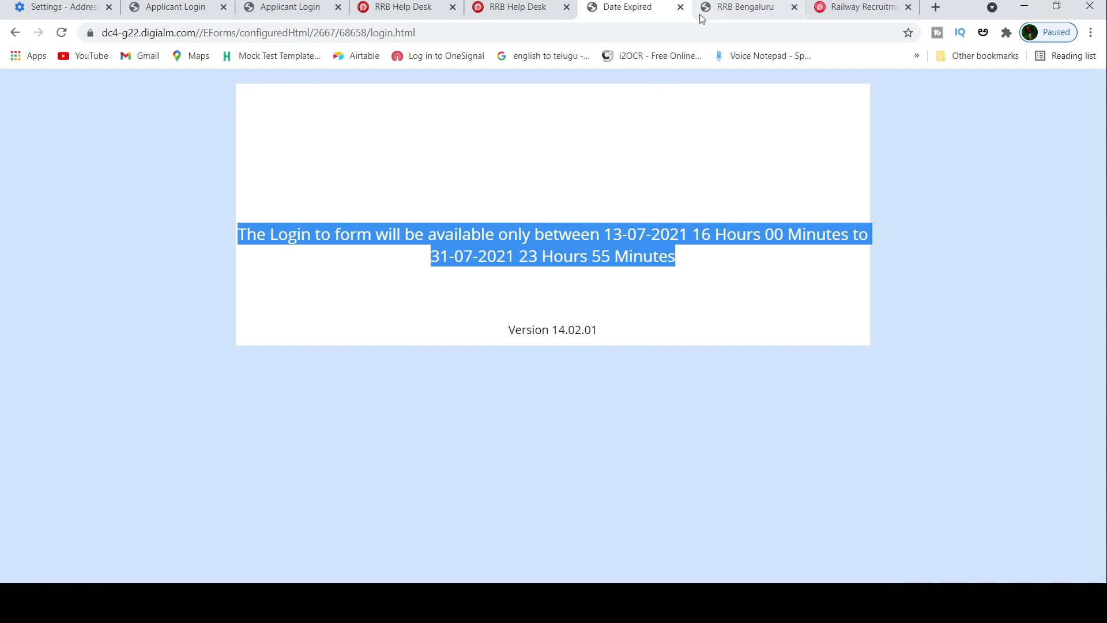
pyautogui.click(681, 7)
pyautogui.click(440, 14)
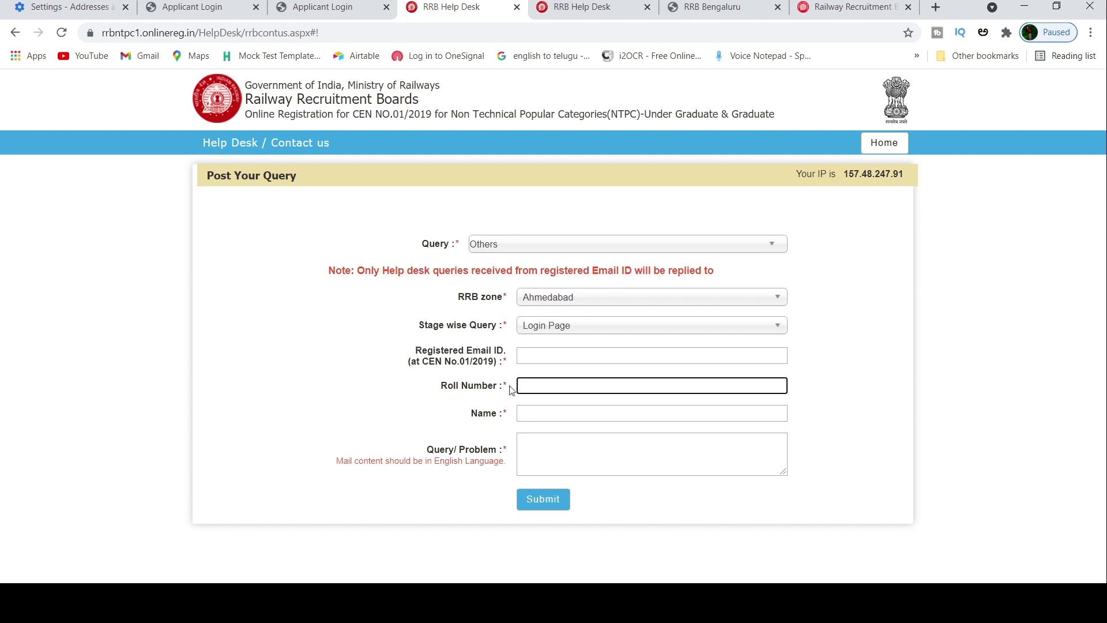
pyautogui.click(338, 5)
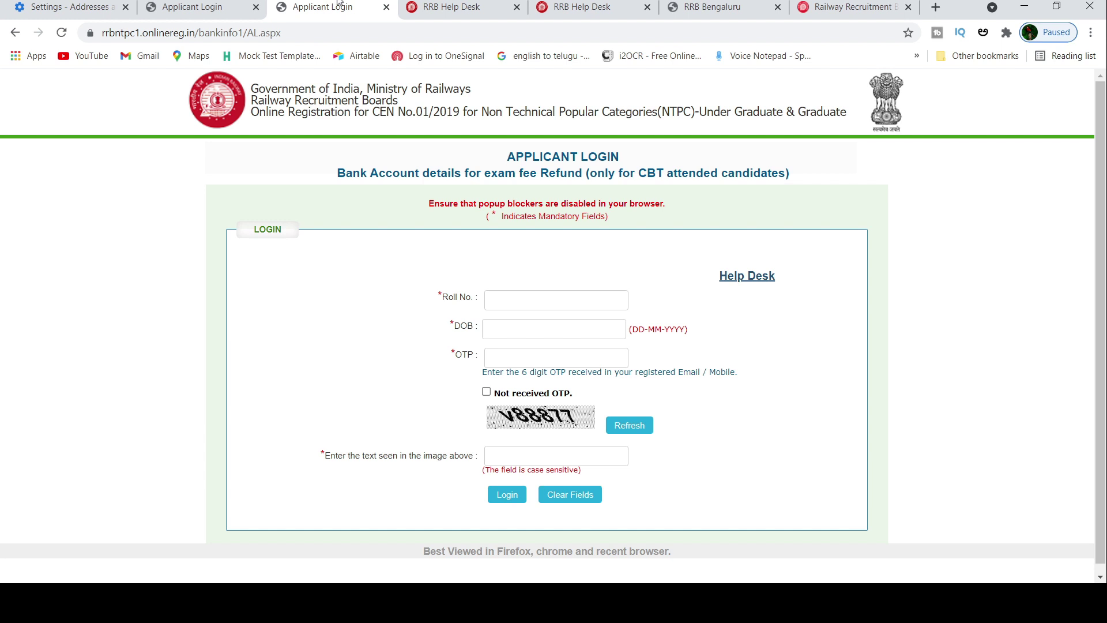